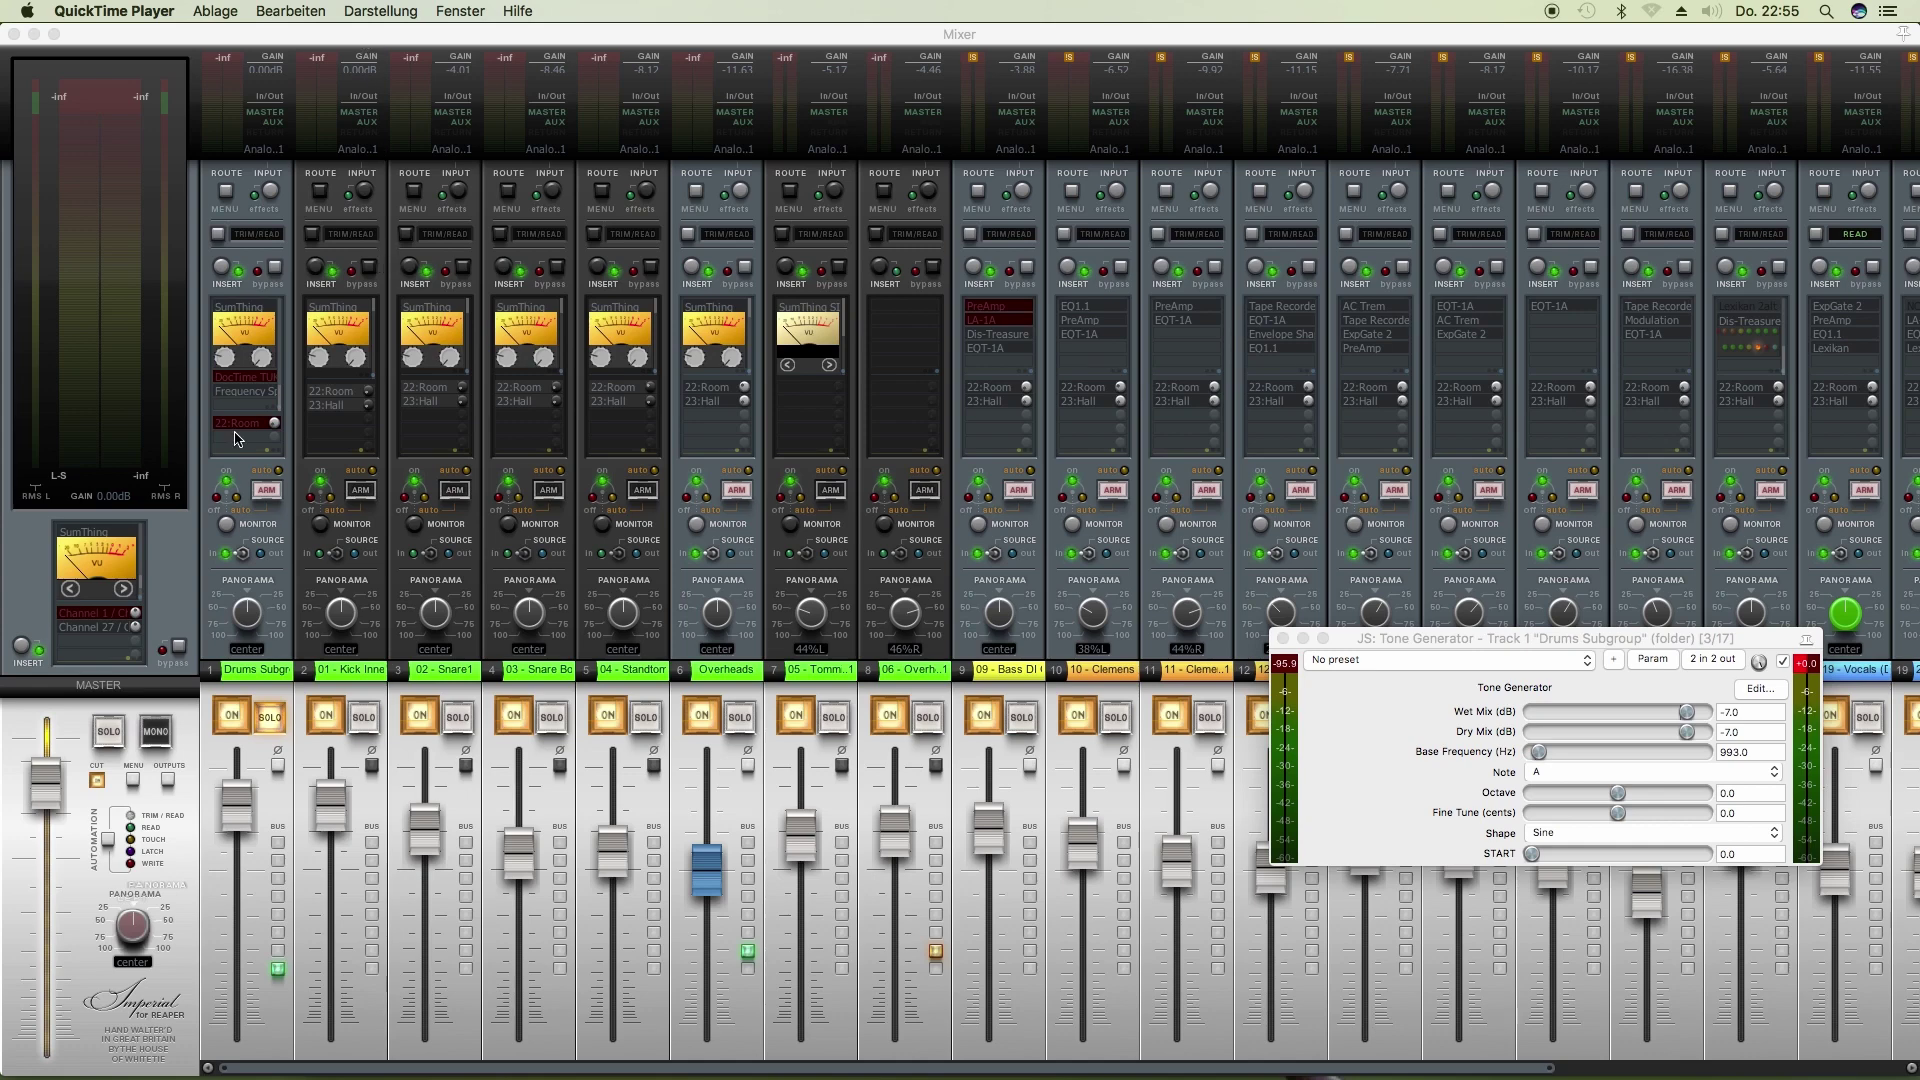
Step: Open the master track's SumThing plugin window and drag it over the left side of the mixer
{"action": "double_click", "coordinate": [123, 540]}
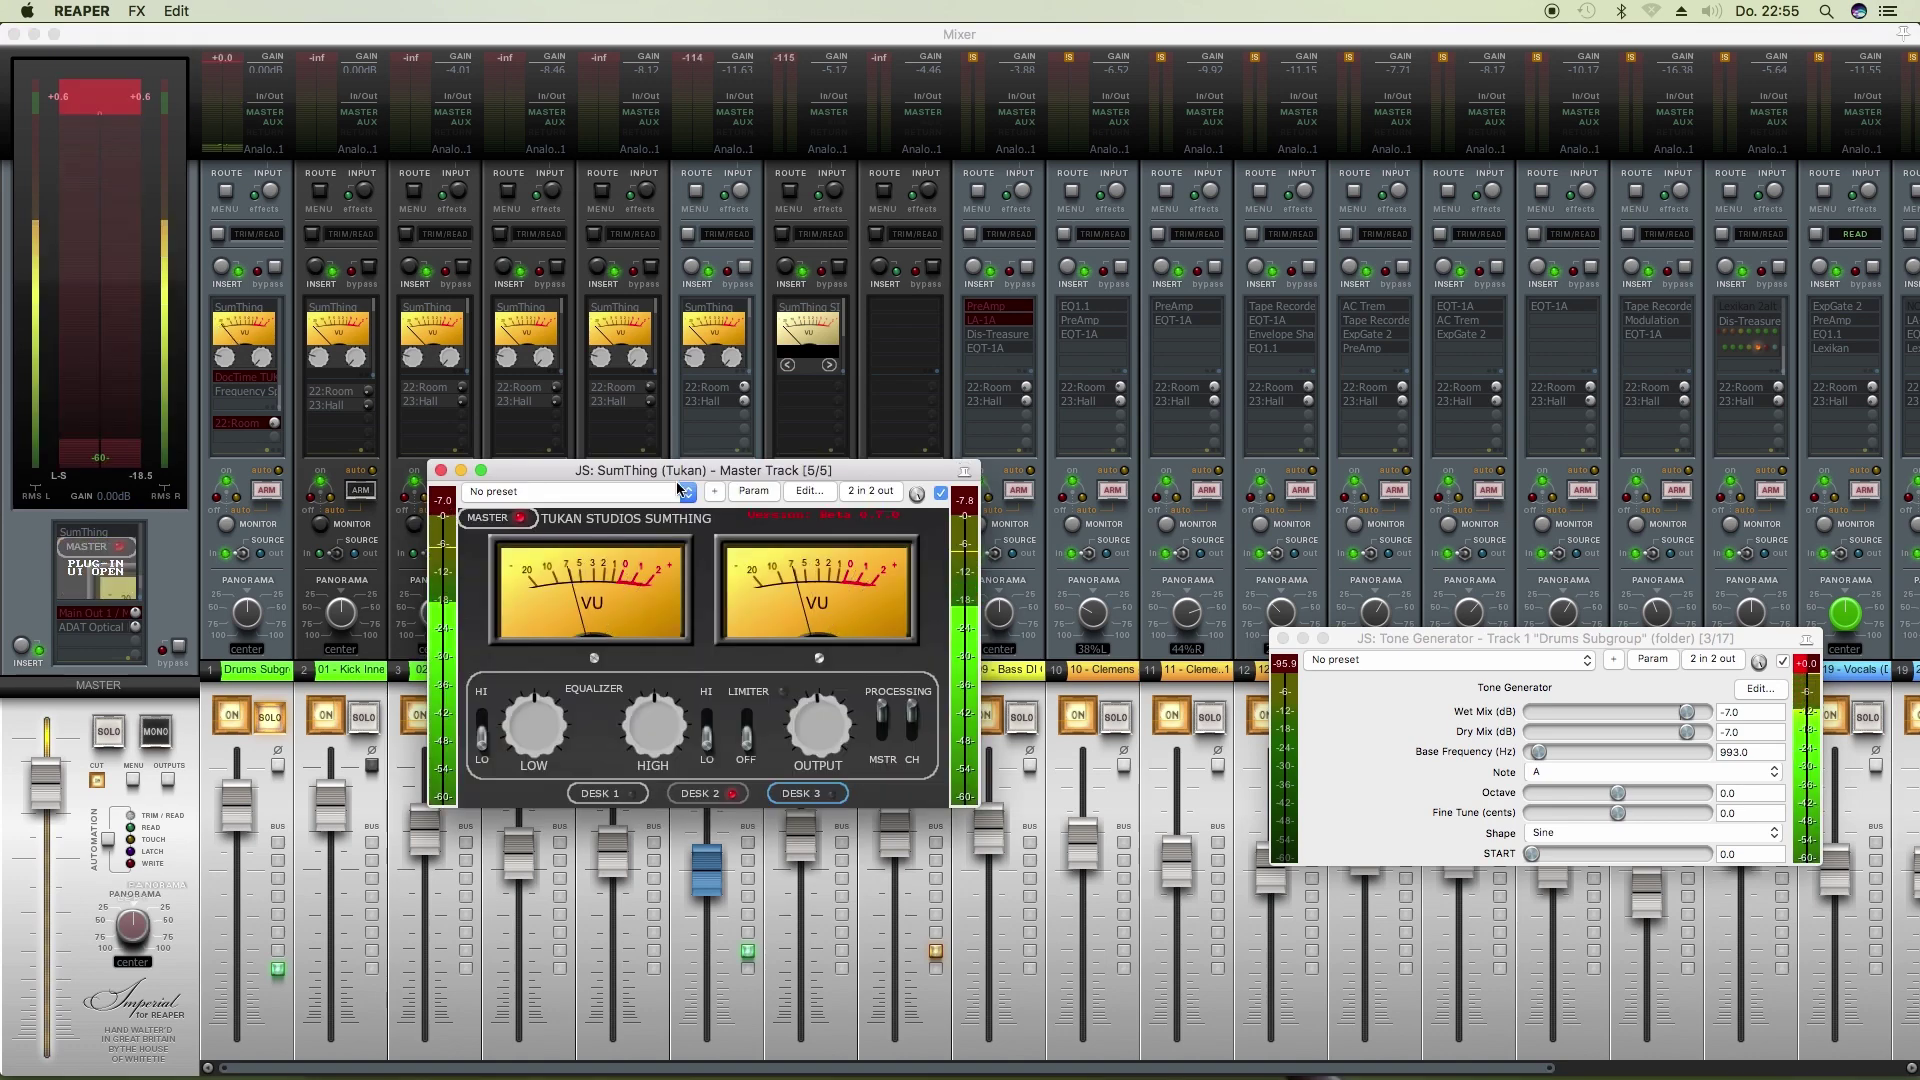
{"action": "left_click_drag", "start_coordinate": [680, 470], "coordinate": [602, 376]}
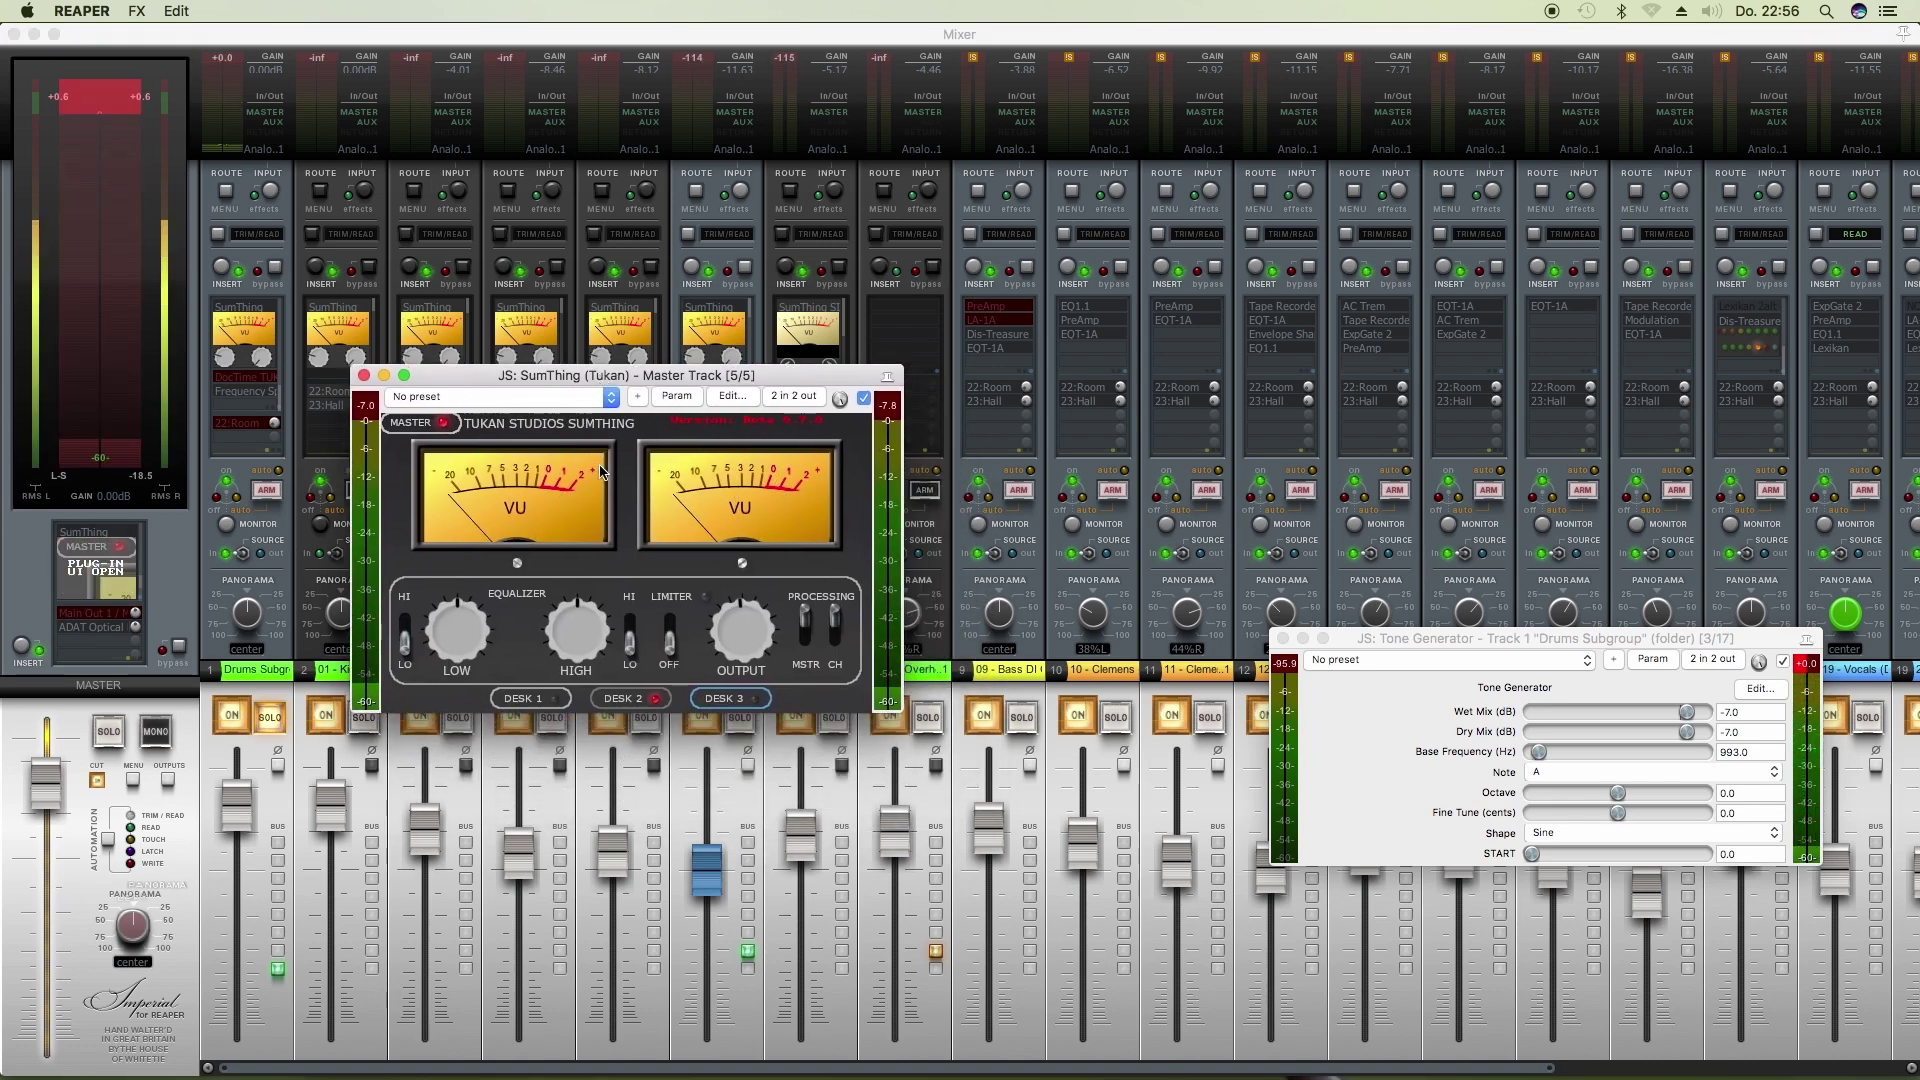
{"action": "left_click_drag", "start_coordinate": [585, 378], "coordinate": [434, 389]}
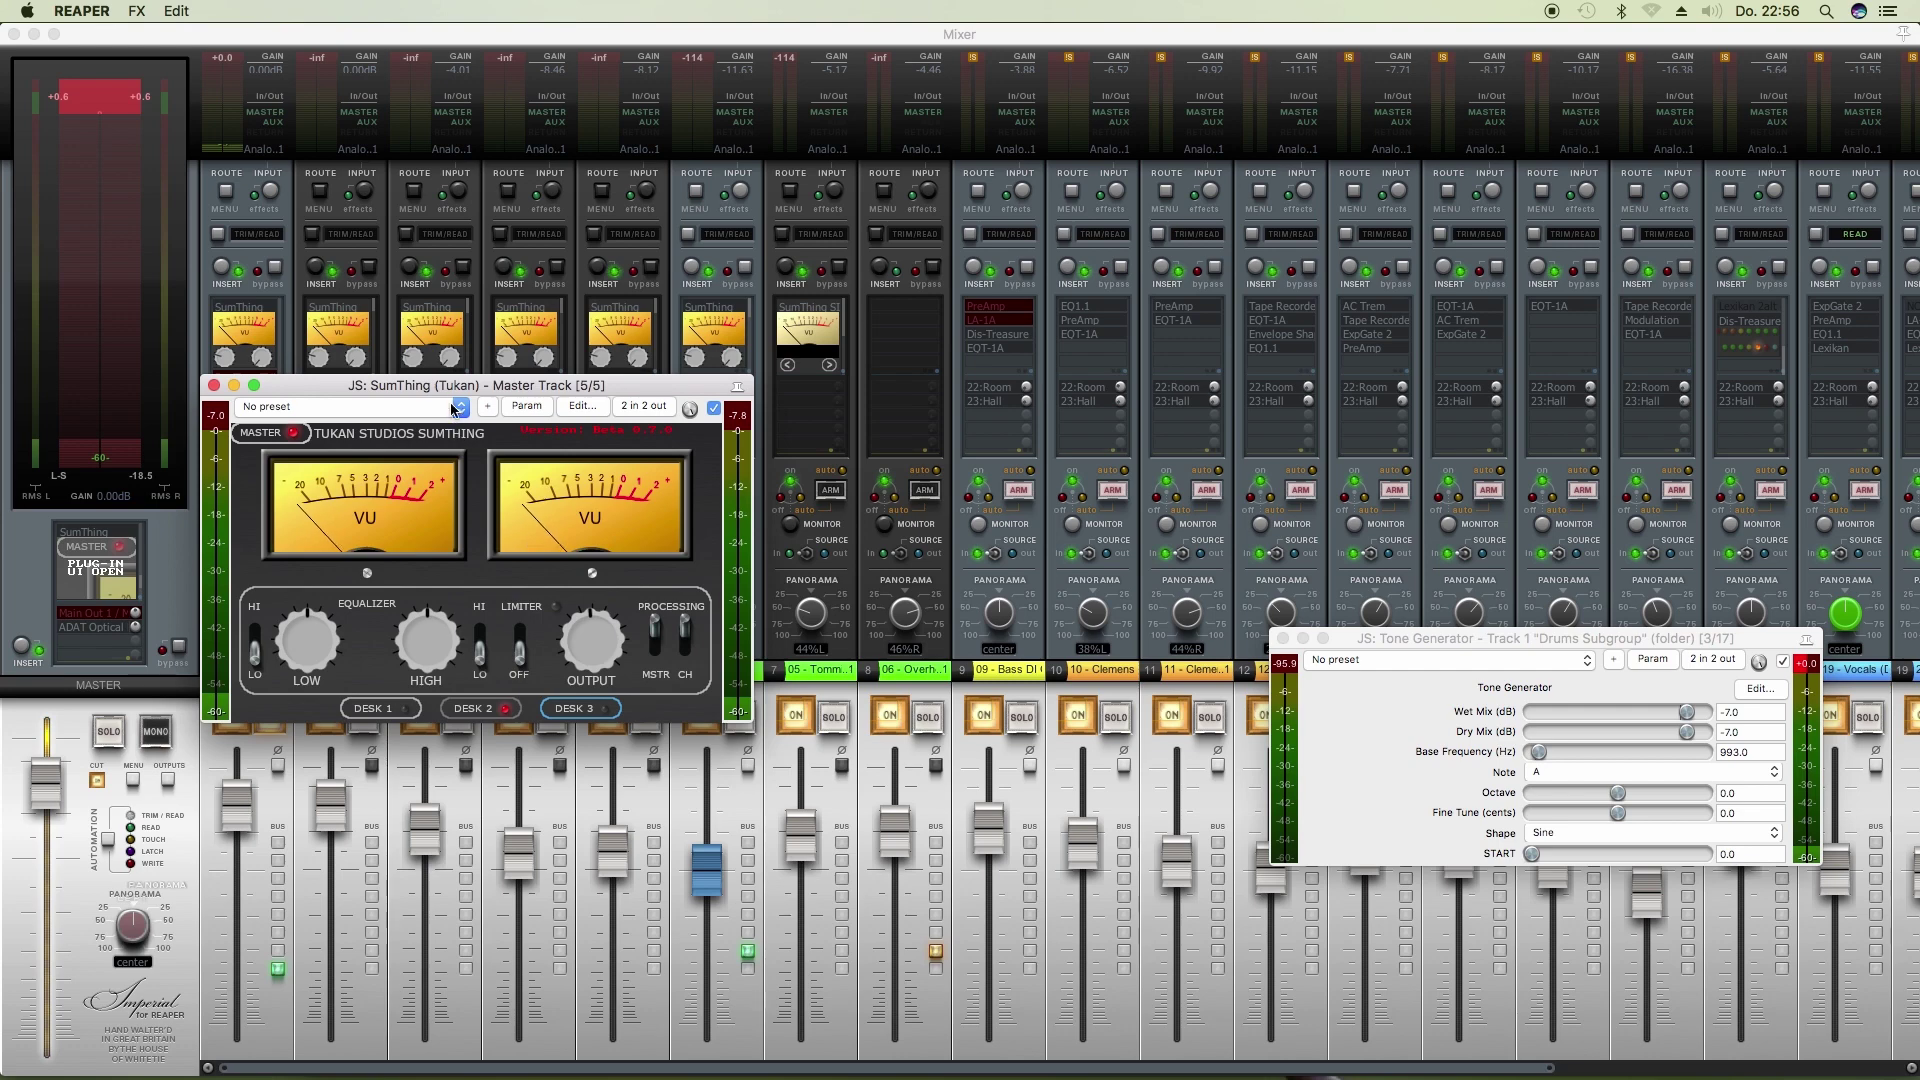
{"action": "left_click_drag", "start_coordinate": [454, 387], "coordinate": [399, 416]}
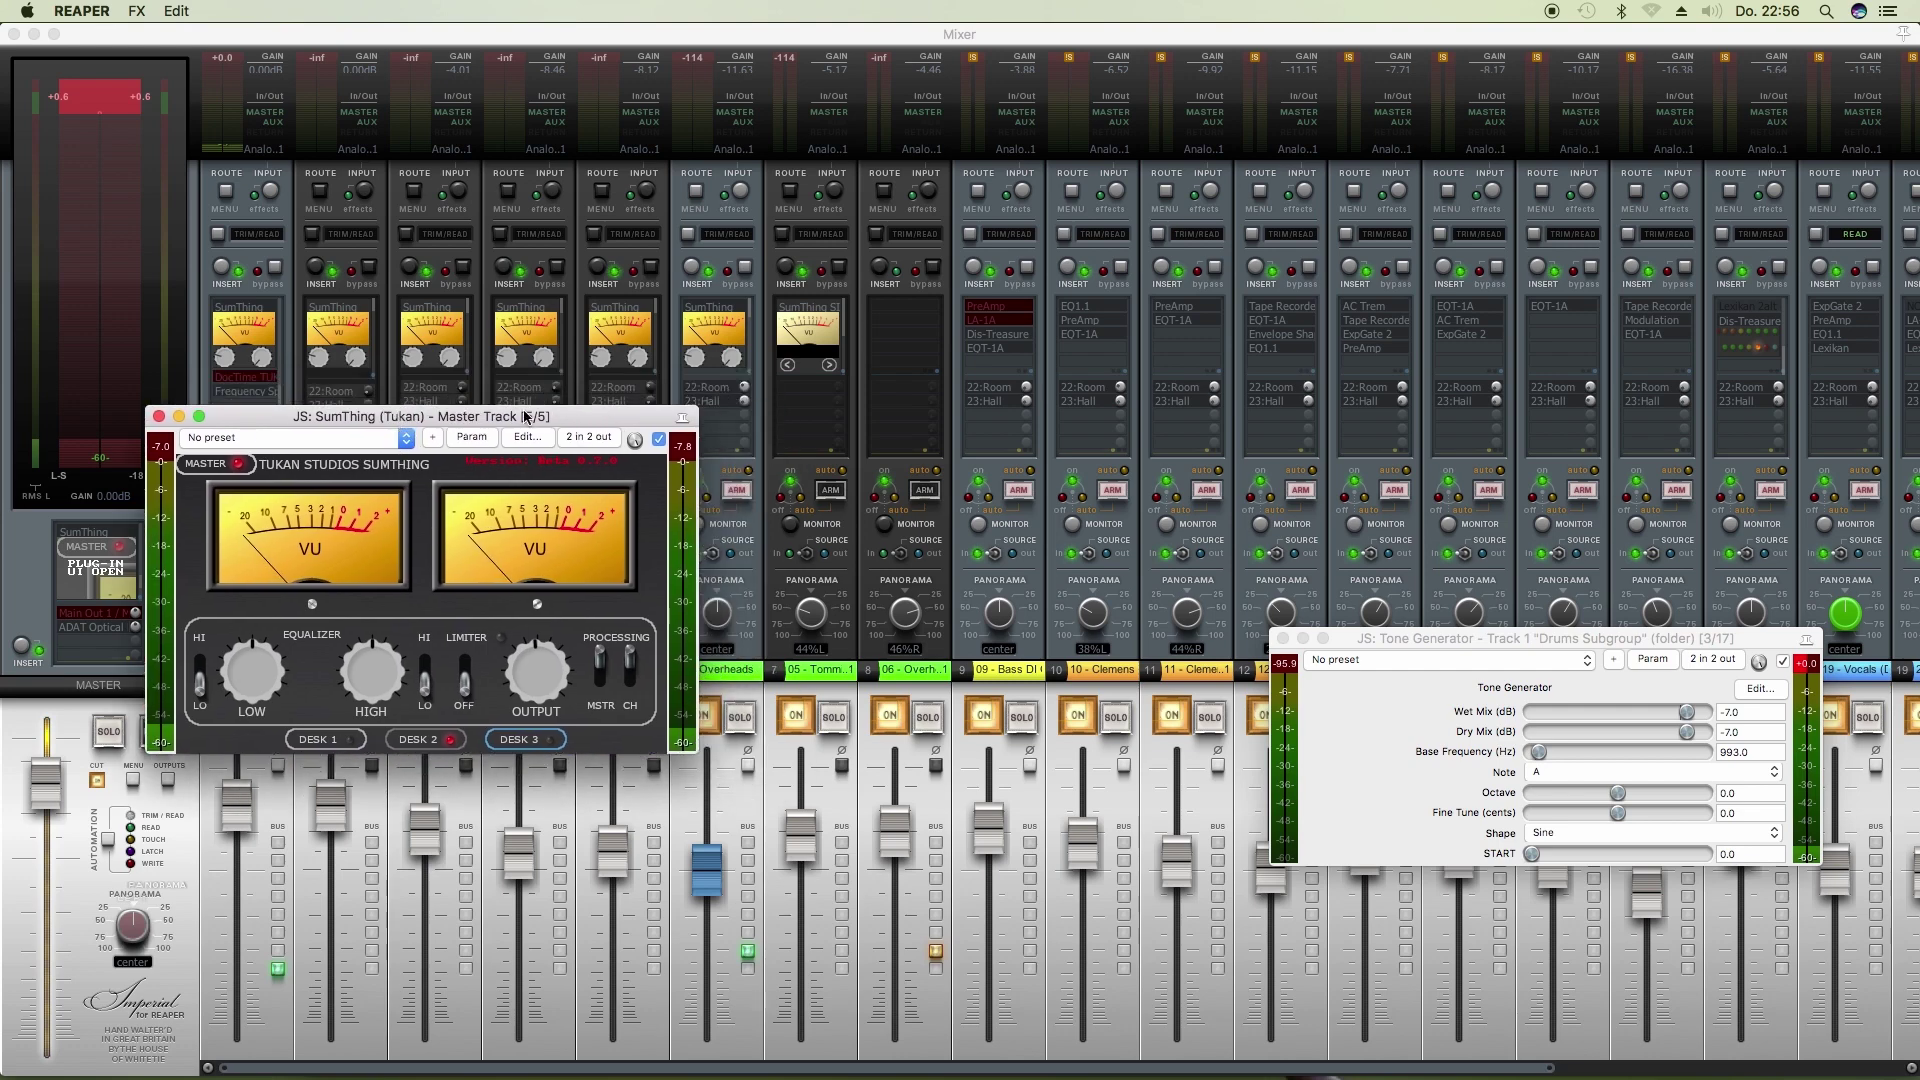
{"action": "left_click", "coordinate": [249, 316]}
Step: Open the Drums Subgroup track's SumThing window and place it beside the master SumThing window
{"action": "left_click", "coordinate": [249, 316]}
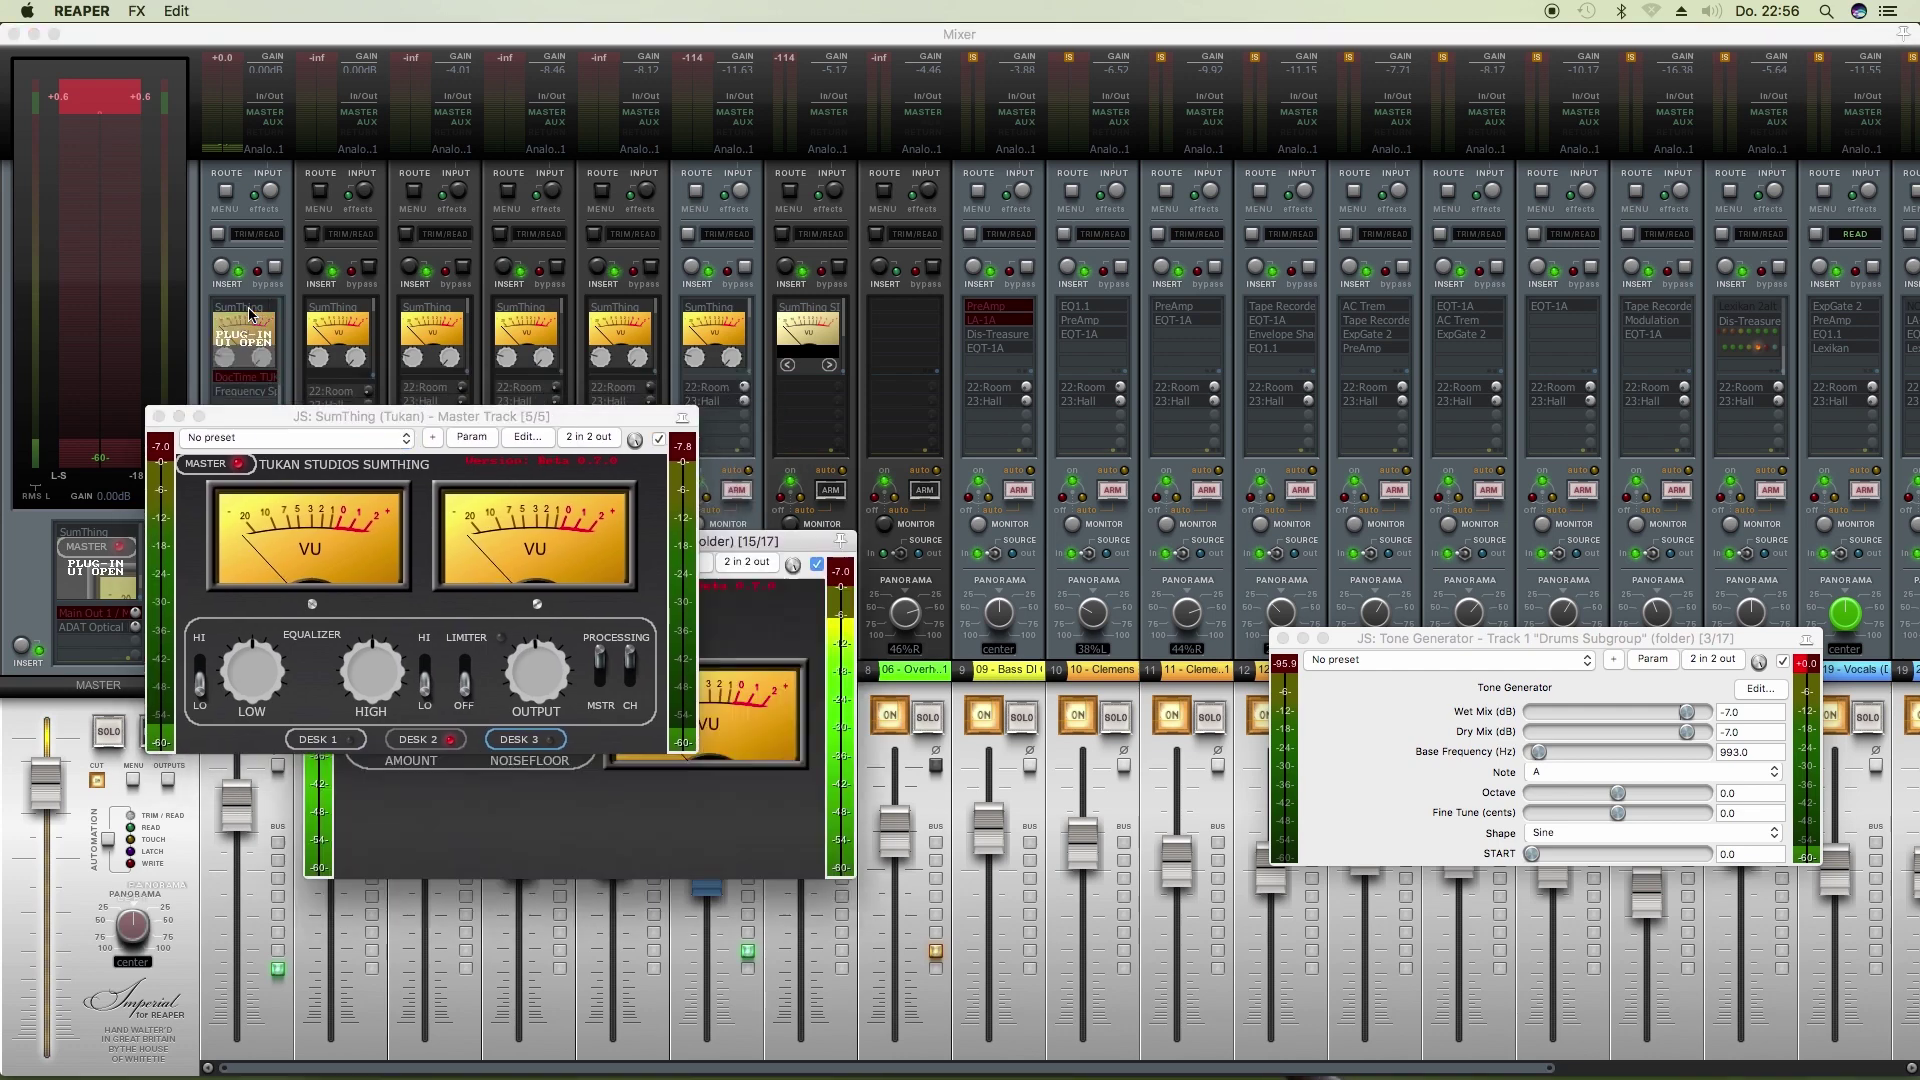
{"action": "left_click_drag", "start_coordinate": [536, 540], "coordinate": [974, 421]}
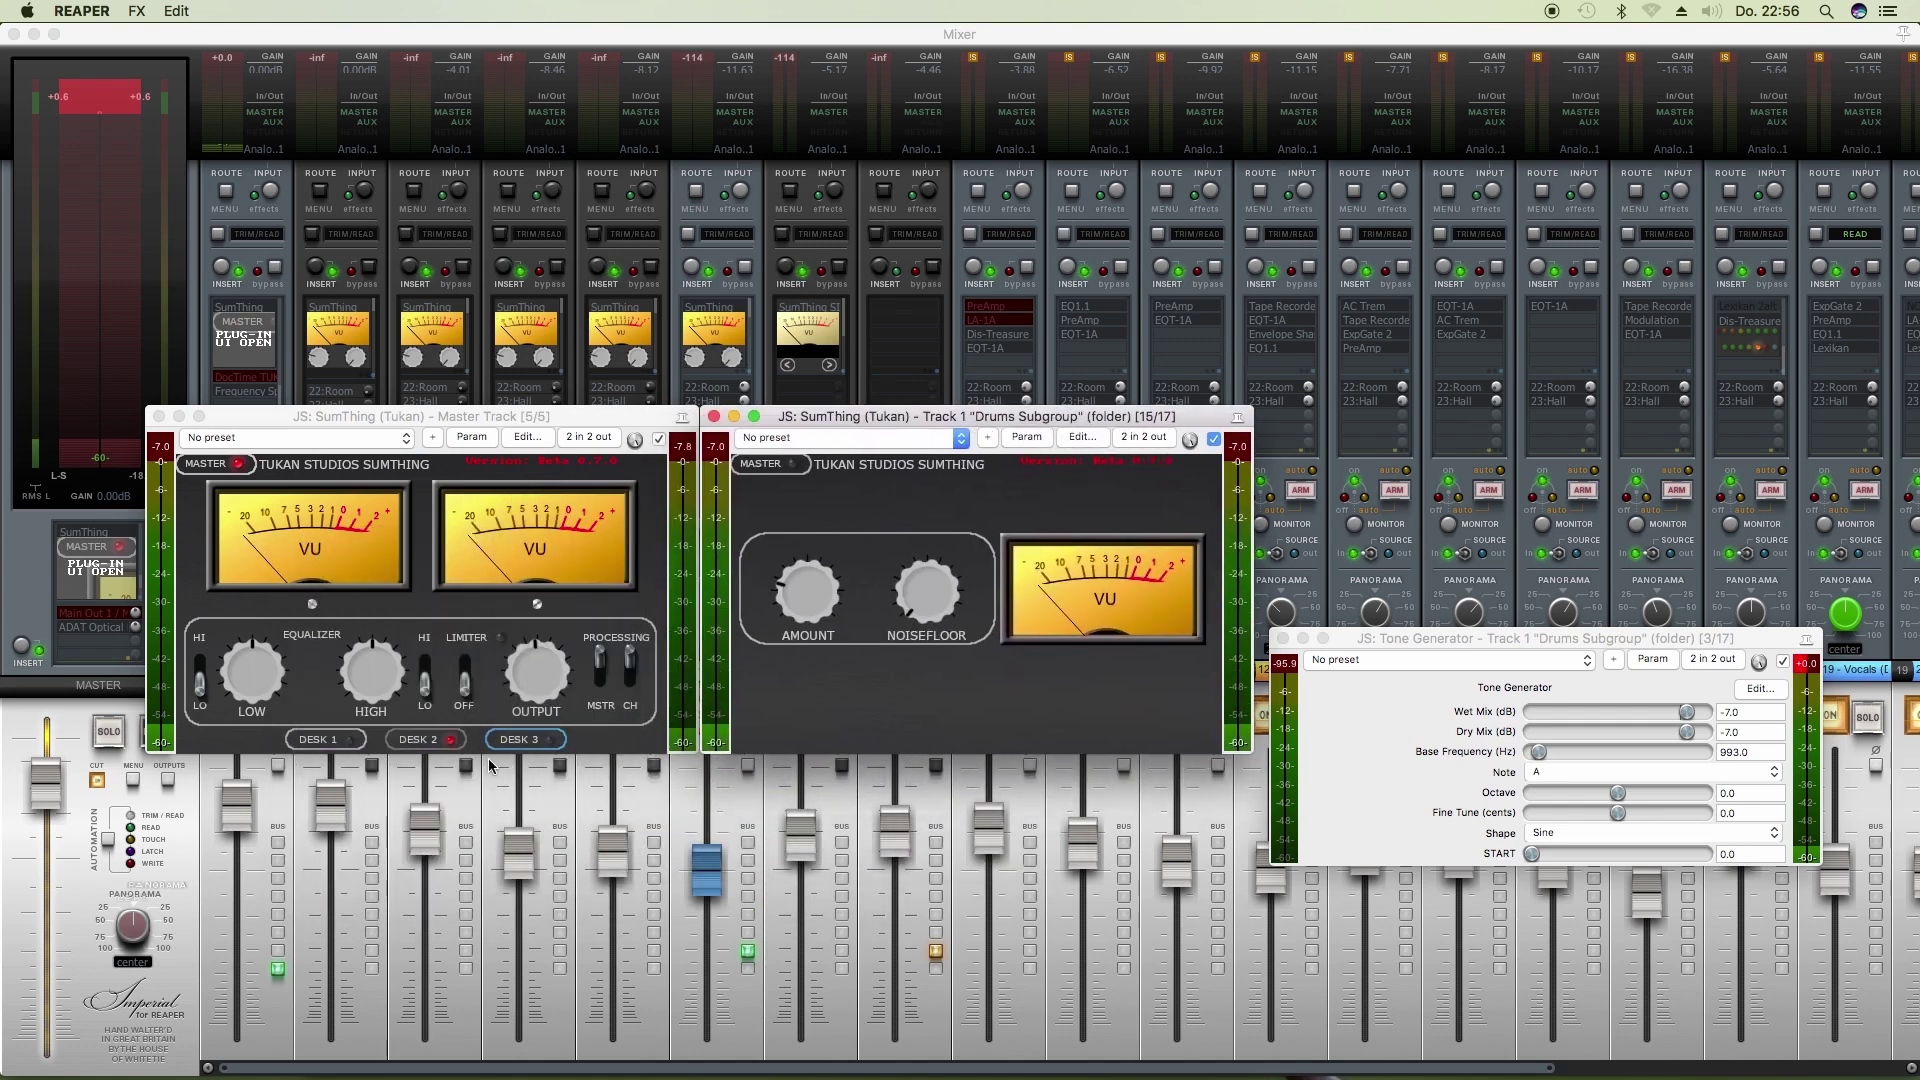
{"action": "left_click", "coordinate": [525, 742]}
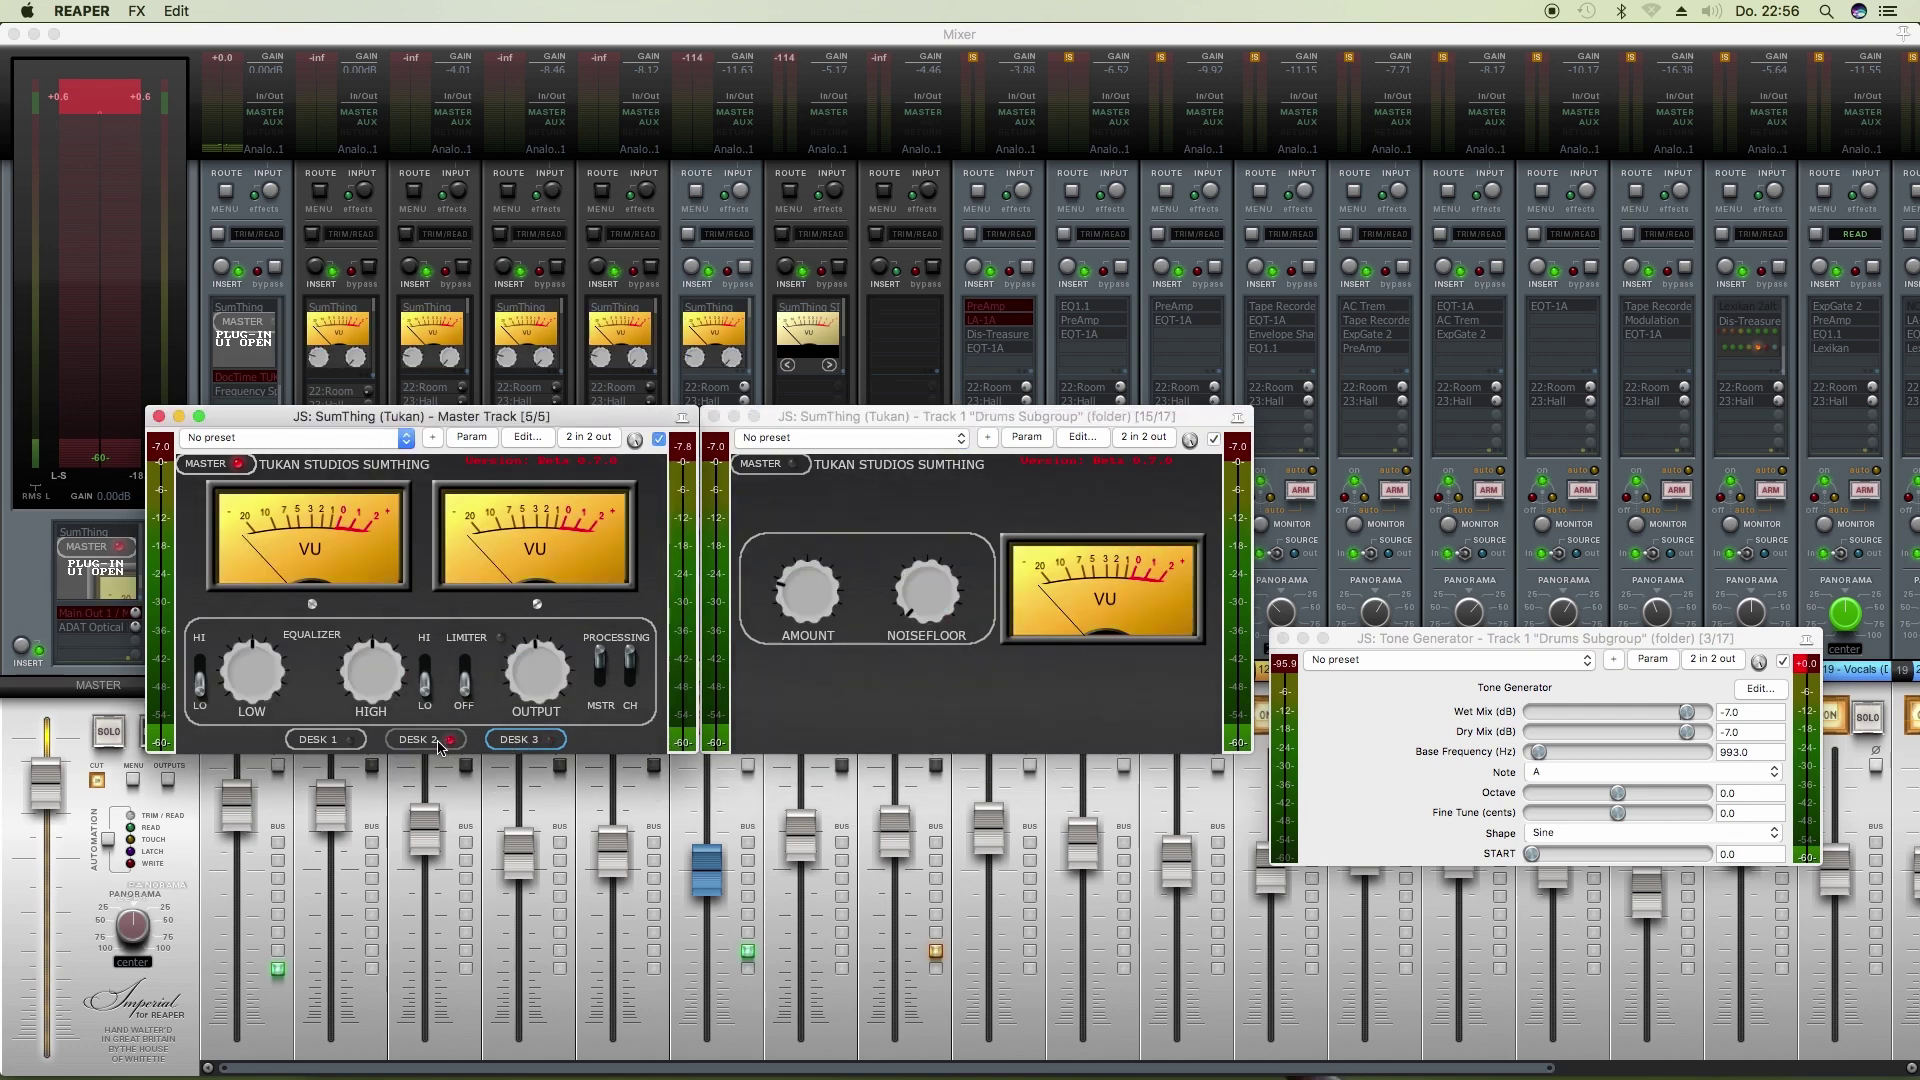
Step: Try DESK 1 and DESK 2, then settle both SumThing plugins on the blue-knob DESK 3 style
{"action": "left_click", "coordinate": [350, 742]}
{"action": "left_click", "coordinate": [440, 745]}
{"action": "left_click", "coordinate": [503, 745]}
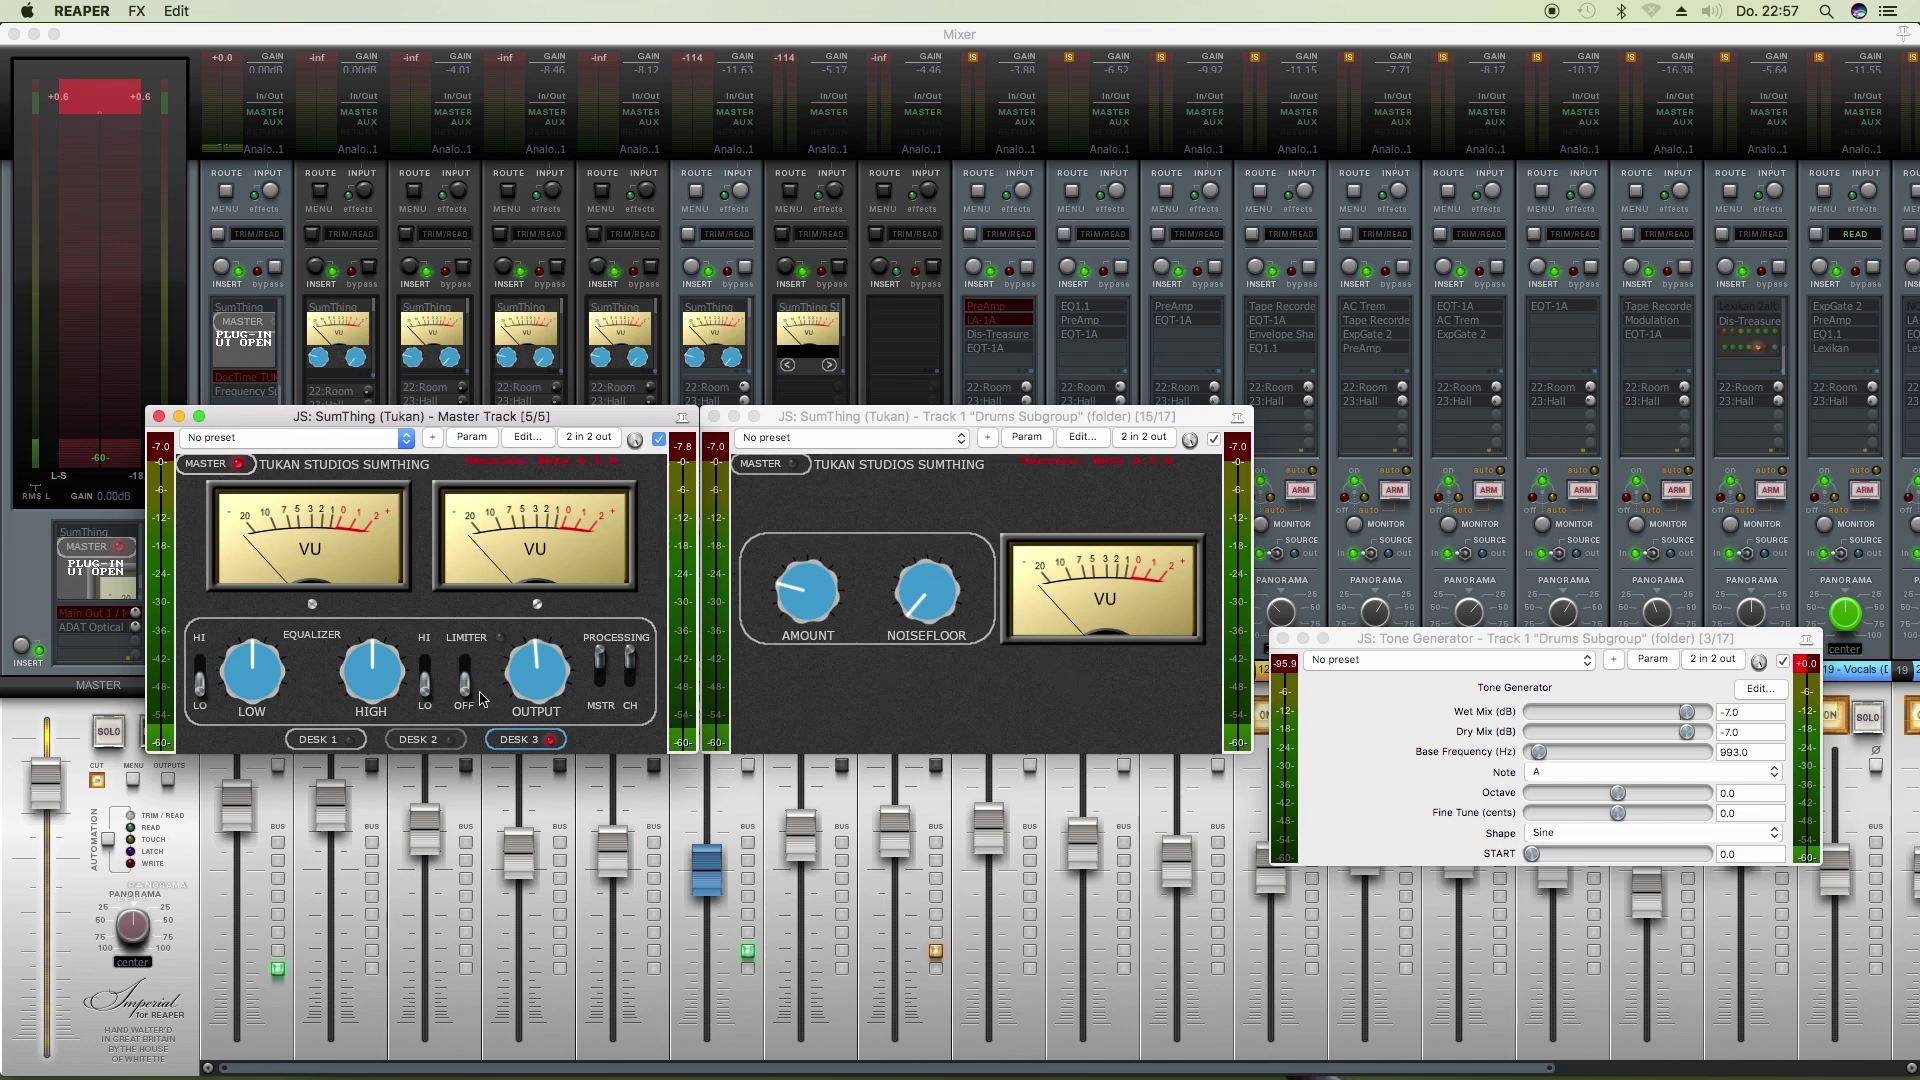
{"action": "left_click", "coordinate": [1686, 714]}
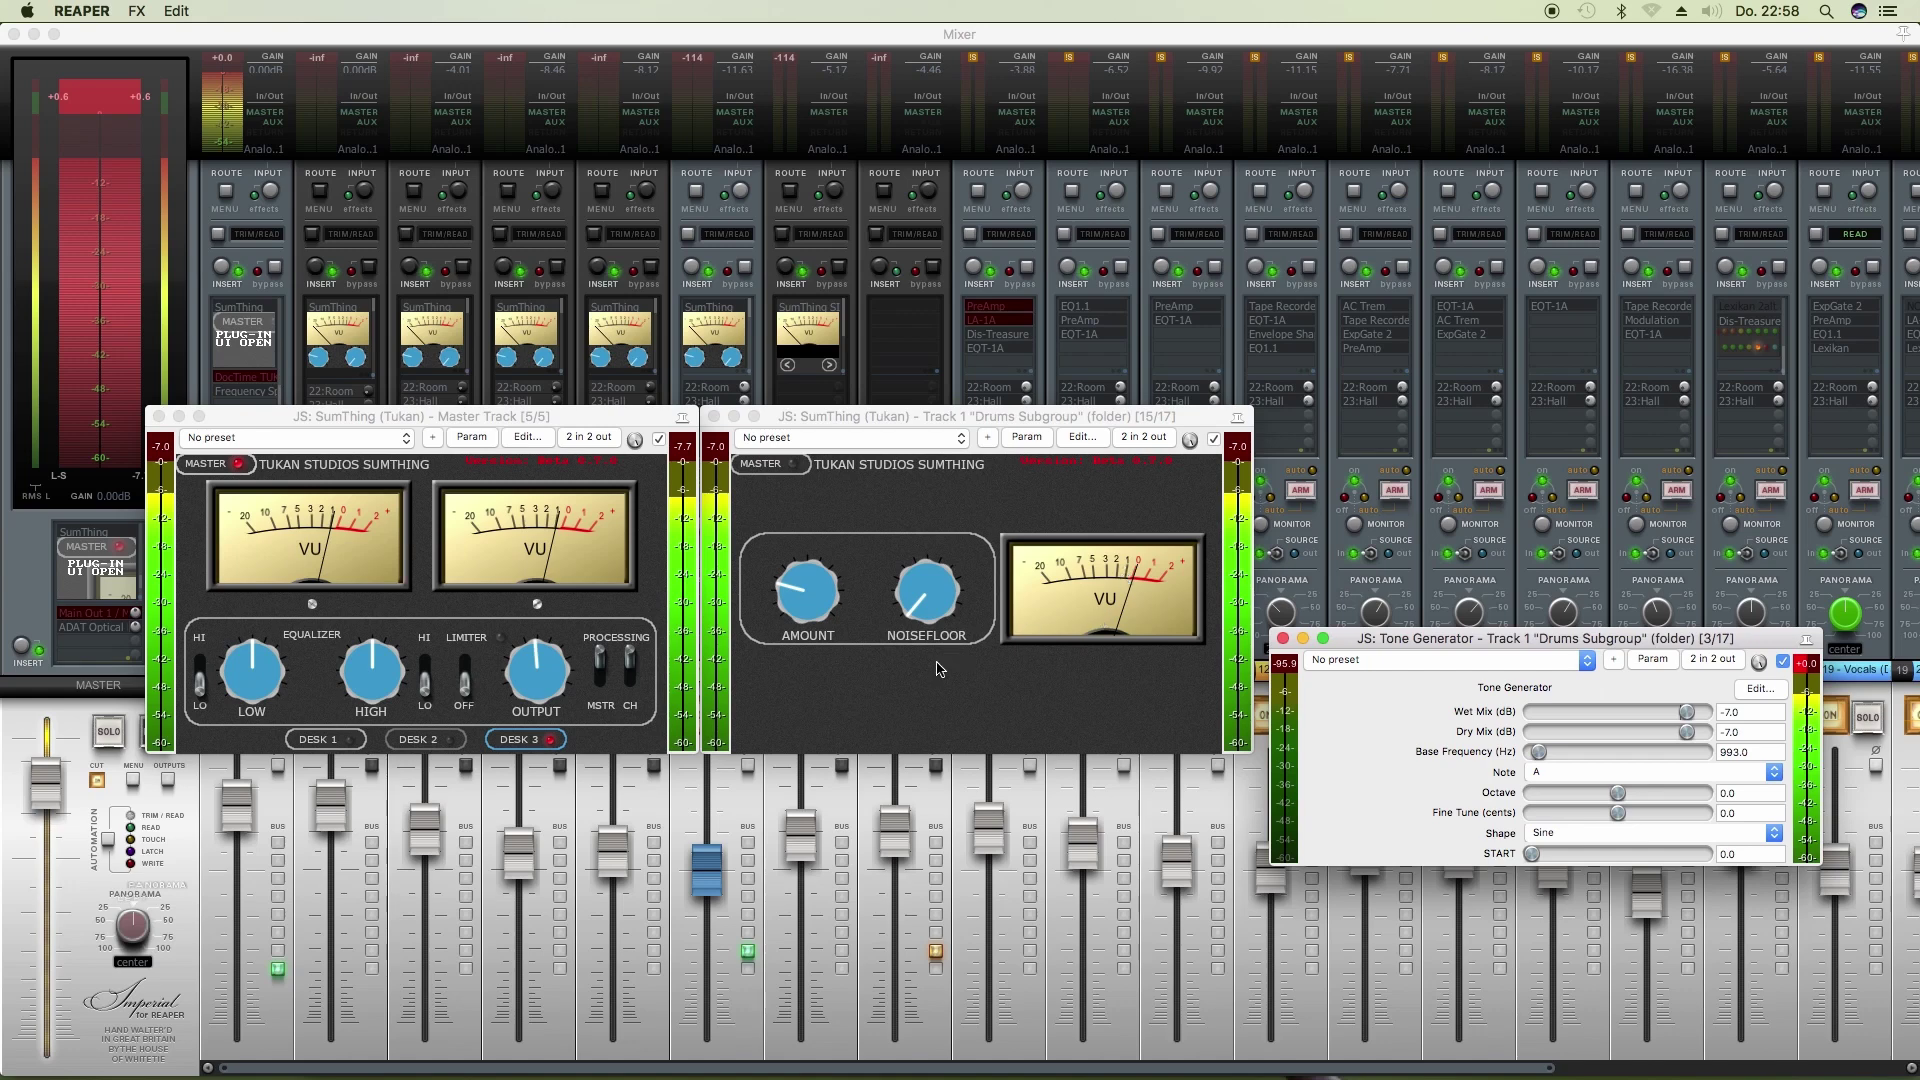
Step: Show the calibration readout on the knob below the master SumThing VU meters
{"action": "left_click", "coordinate": [538, 605]}
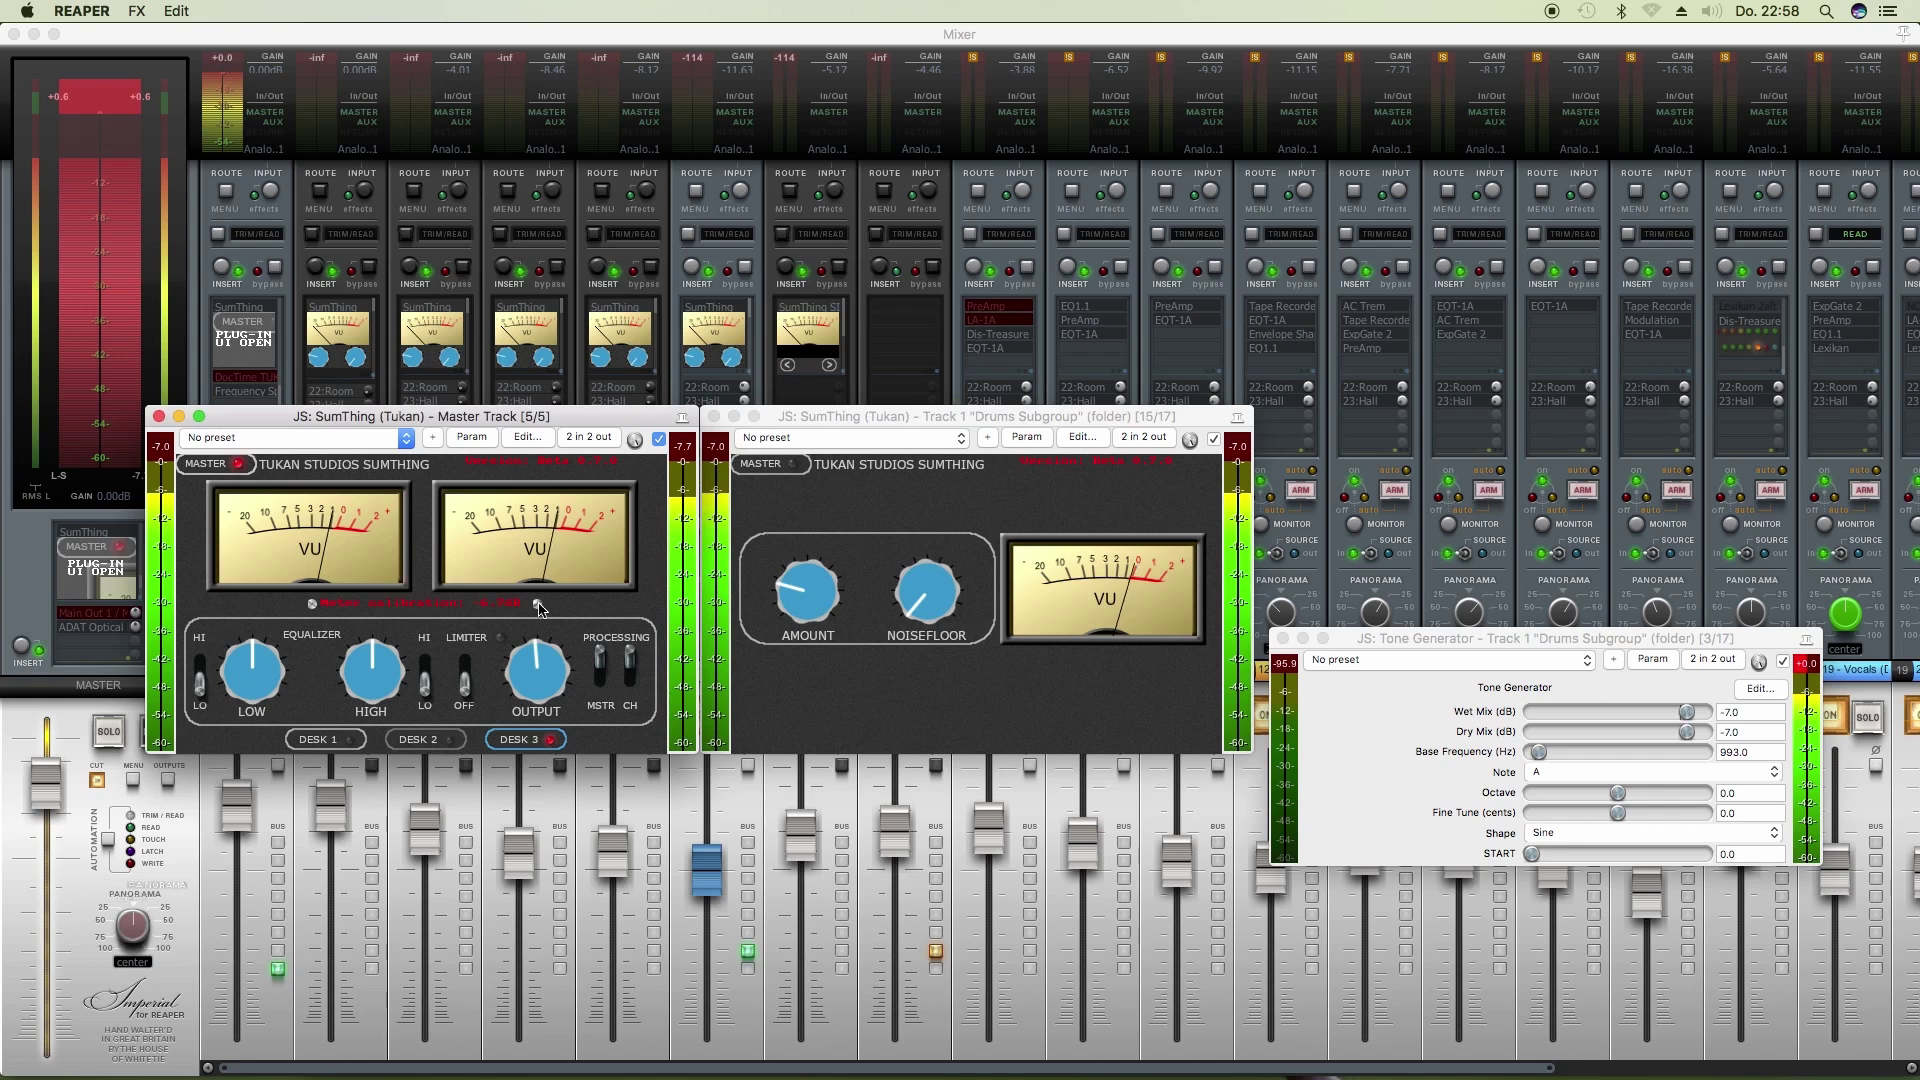
Step: Sweep the master VU calibration to -7 and -24 dB, return it to 0 dB, and switch both plugins to DESK 2
{"action": "left_click_drag", "start_coordinate": [540, 607], "coordinate": [549, 577]}
{"action": "left_click_drag", "start_coordinate": [538, 609], "coordinate": [540, 715]}
{"action": "left_click_drag", "start_coordinate": [538, 727], "coordinate": [553, 607]}
{"action": "left_click", "coordinate": [433, 739]}
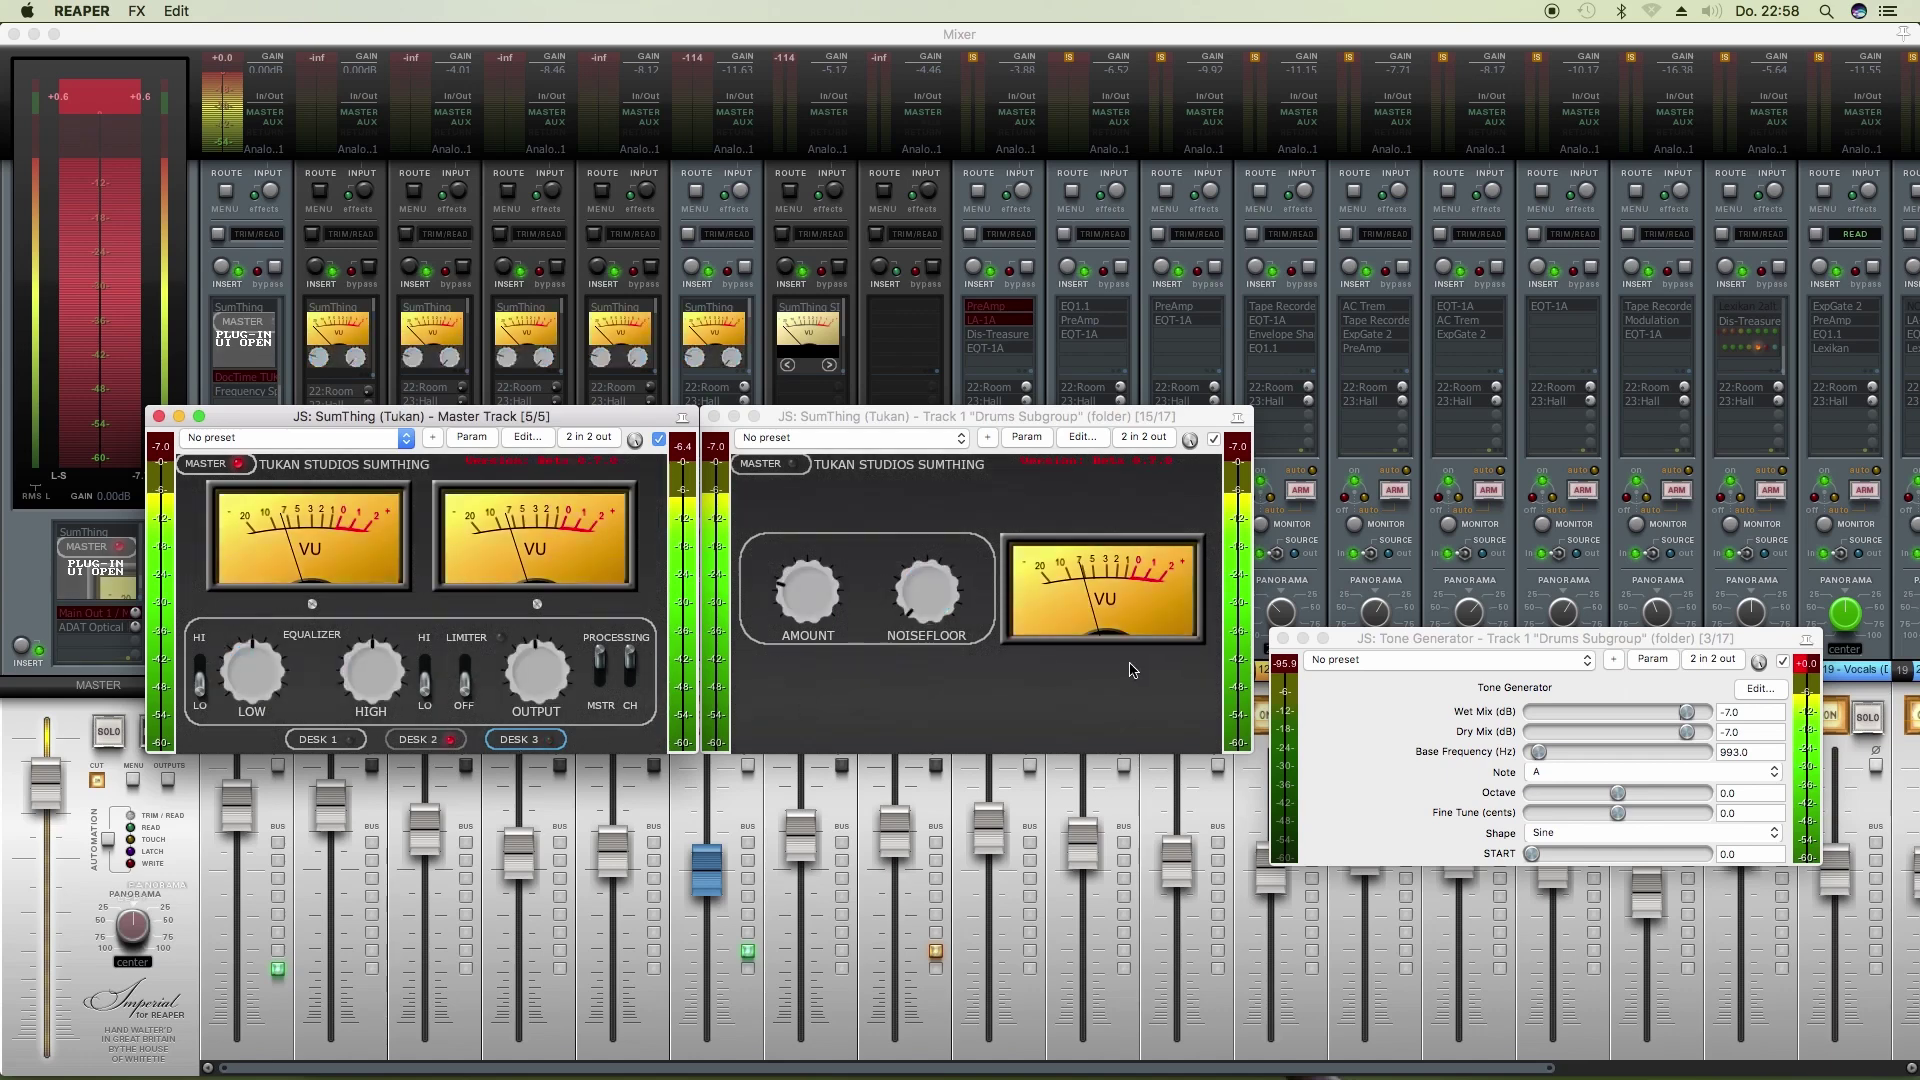
Step: Bypass the Drums Subgroup Tone Generator, start playback, and confirm the master meter speed is 25
{"action": "left_click", "coordinate": [1783, 661]}
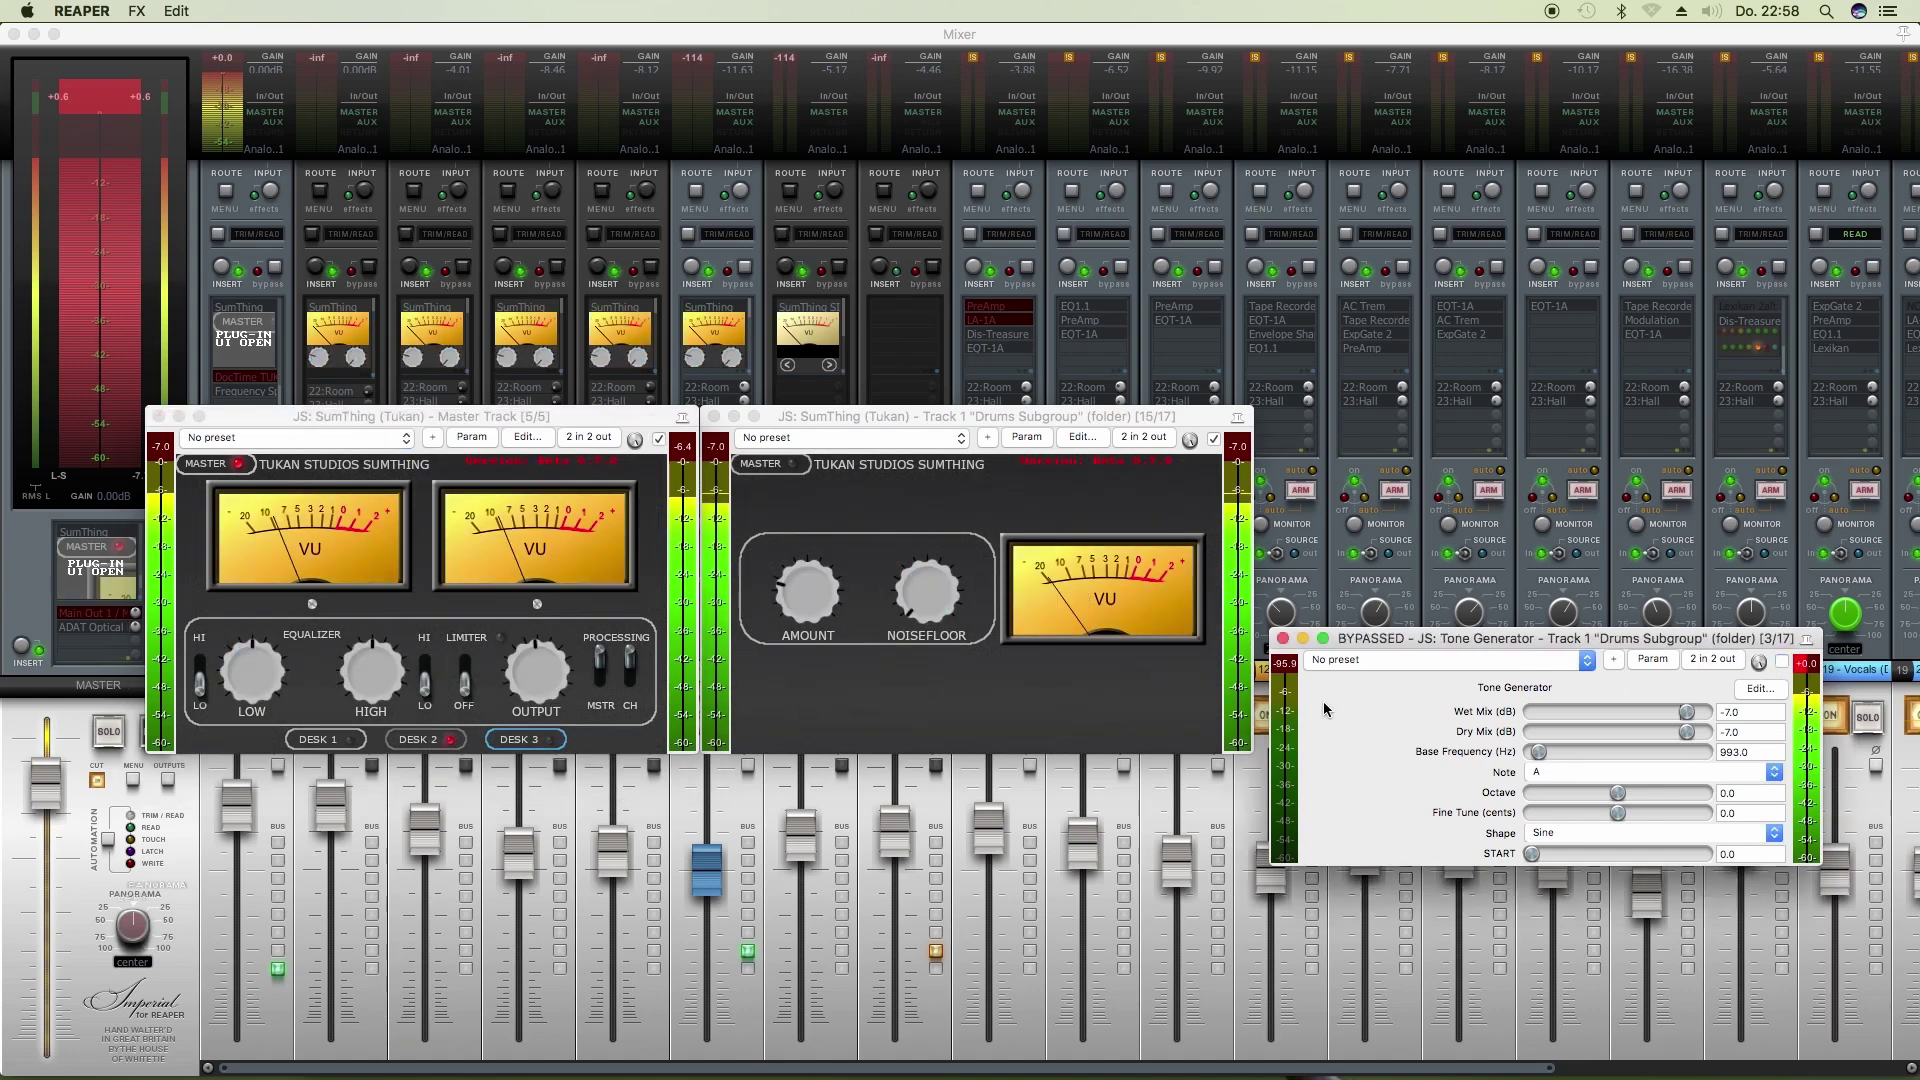
{"action": "left_click", "coordinate": [980, 690]}
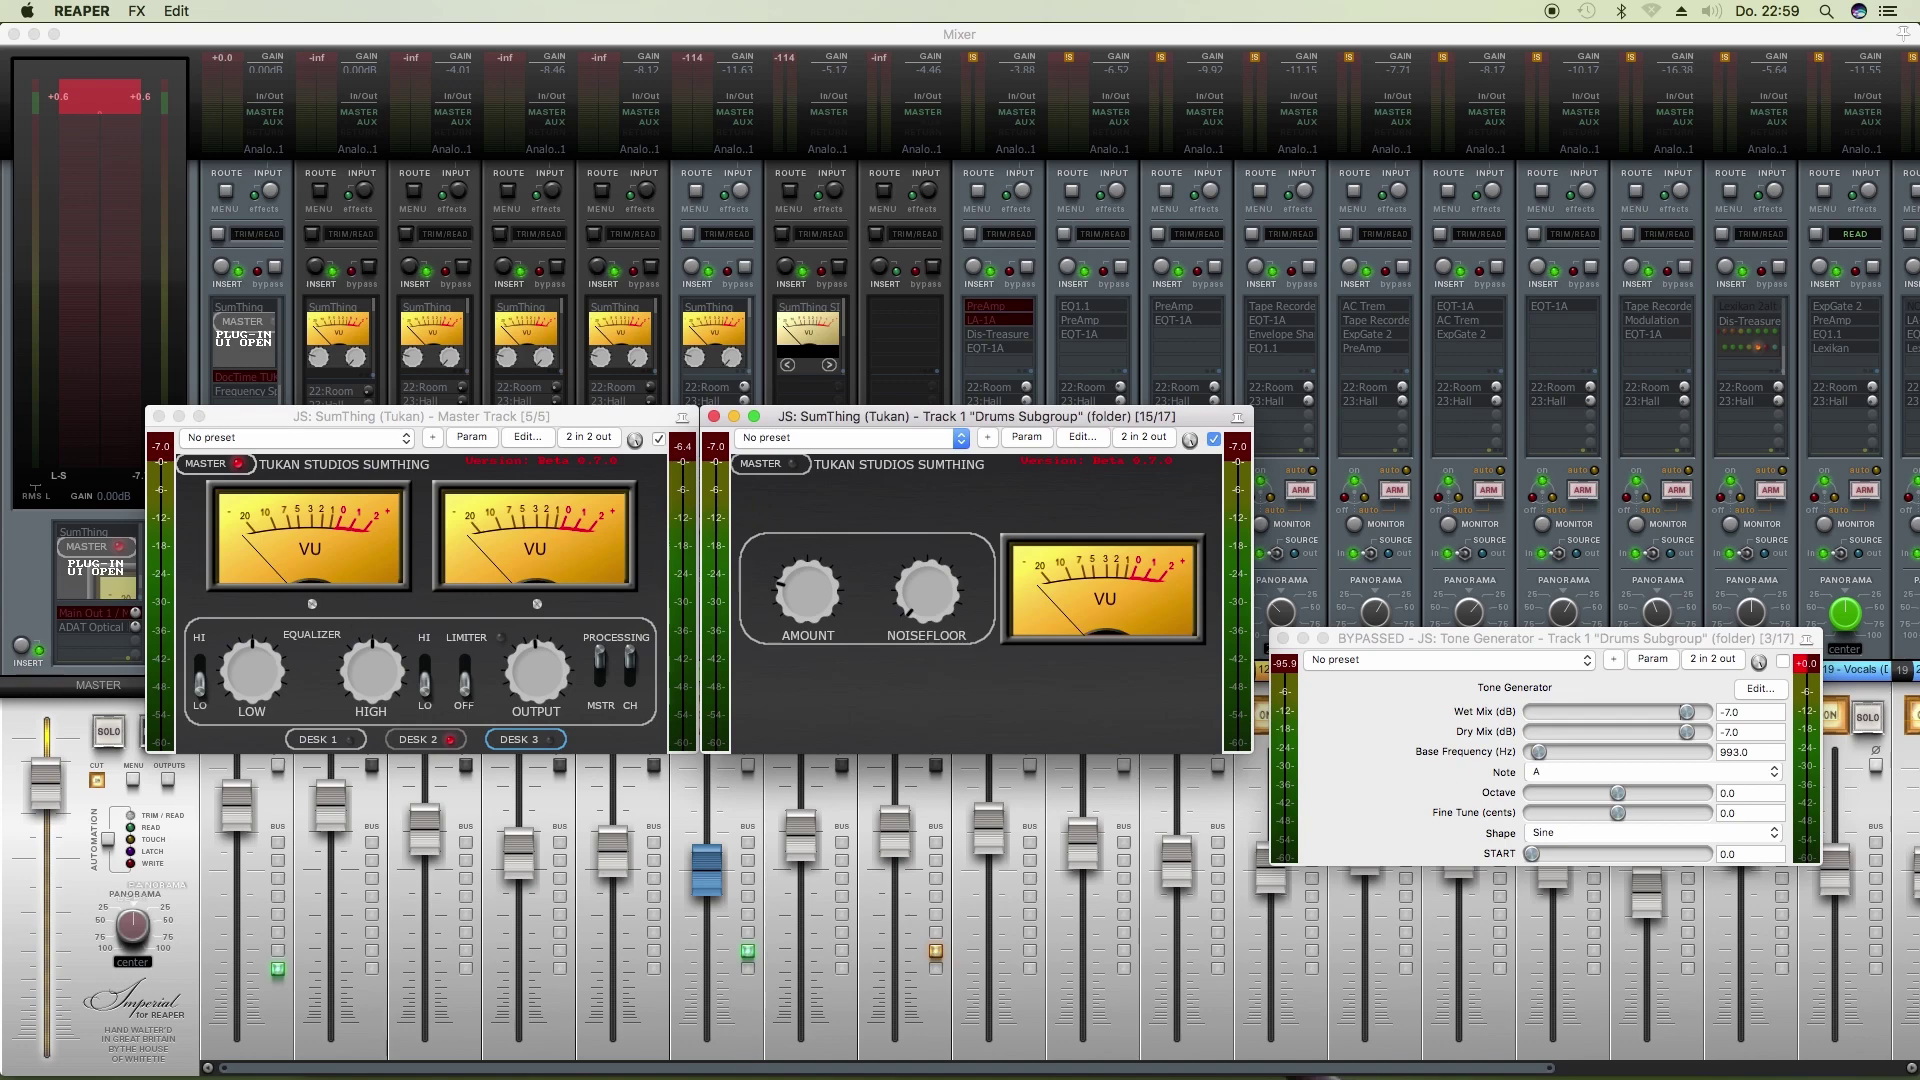
{"action": "key", "text": "space"}
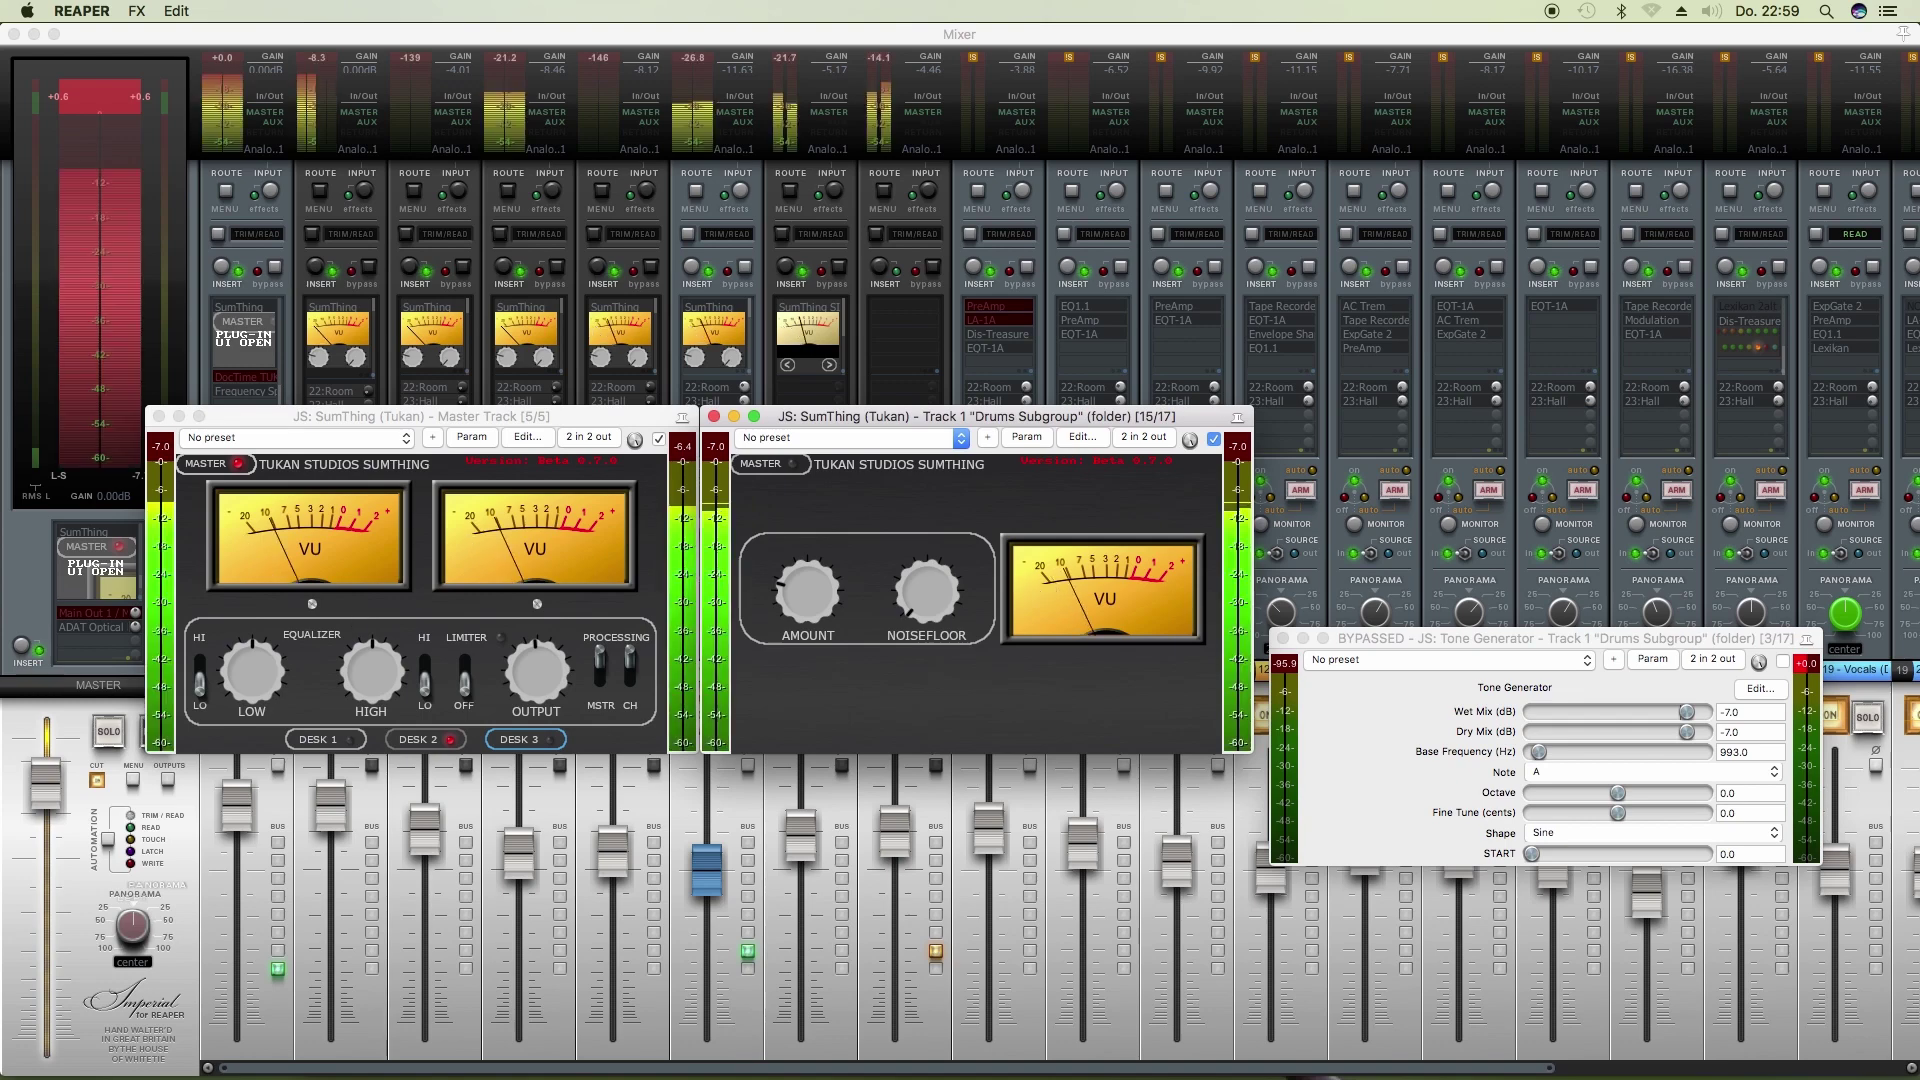
{"action": "left_click", "coordinate": [313, 607]}
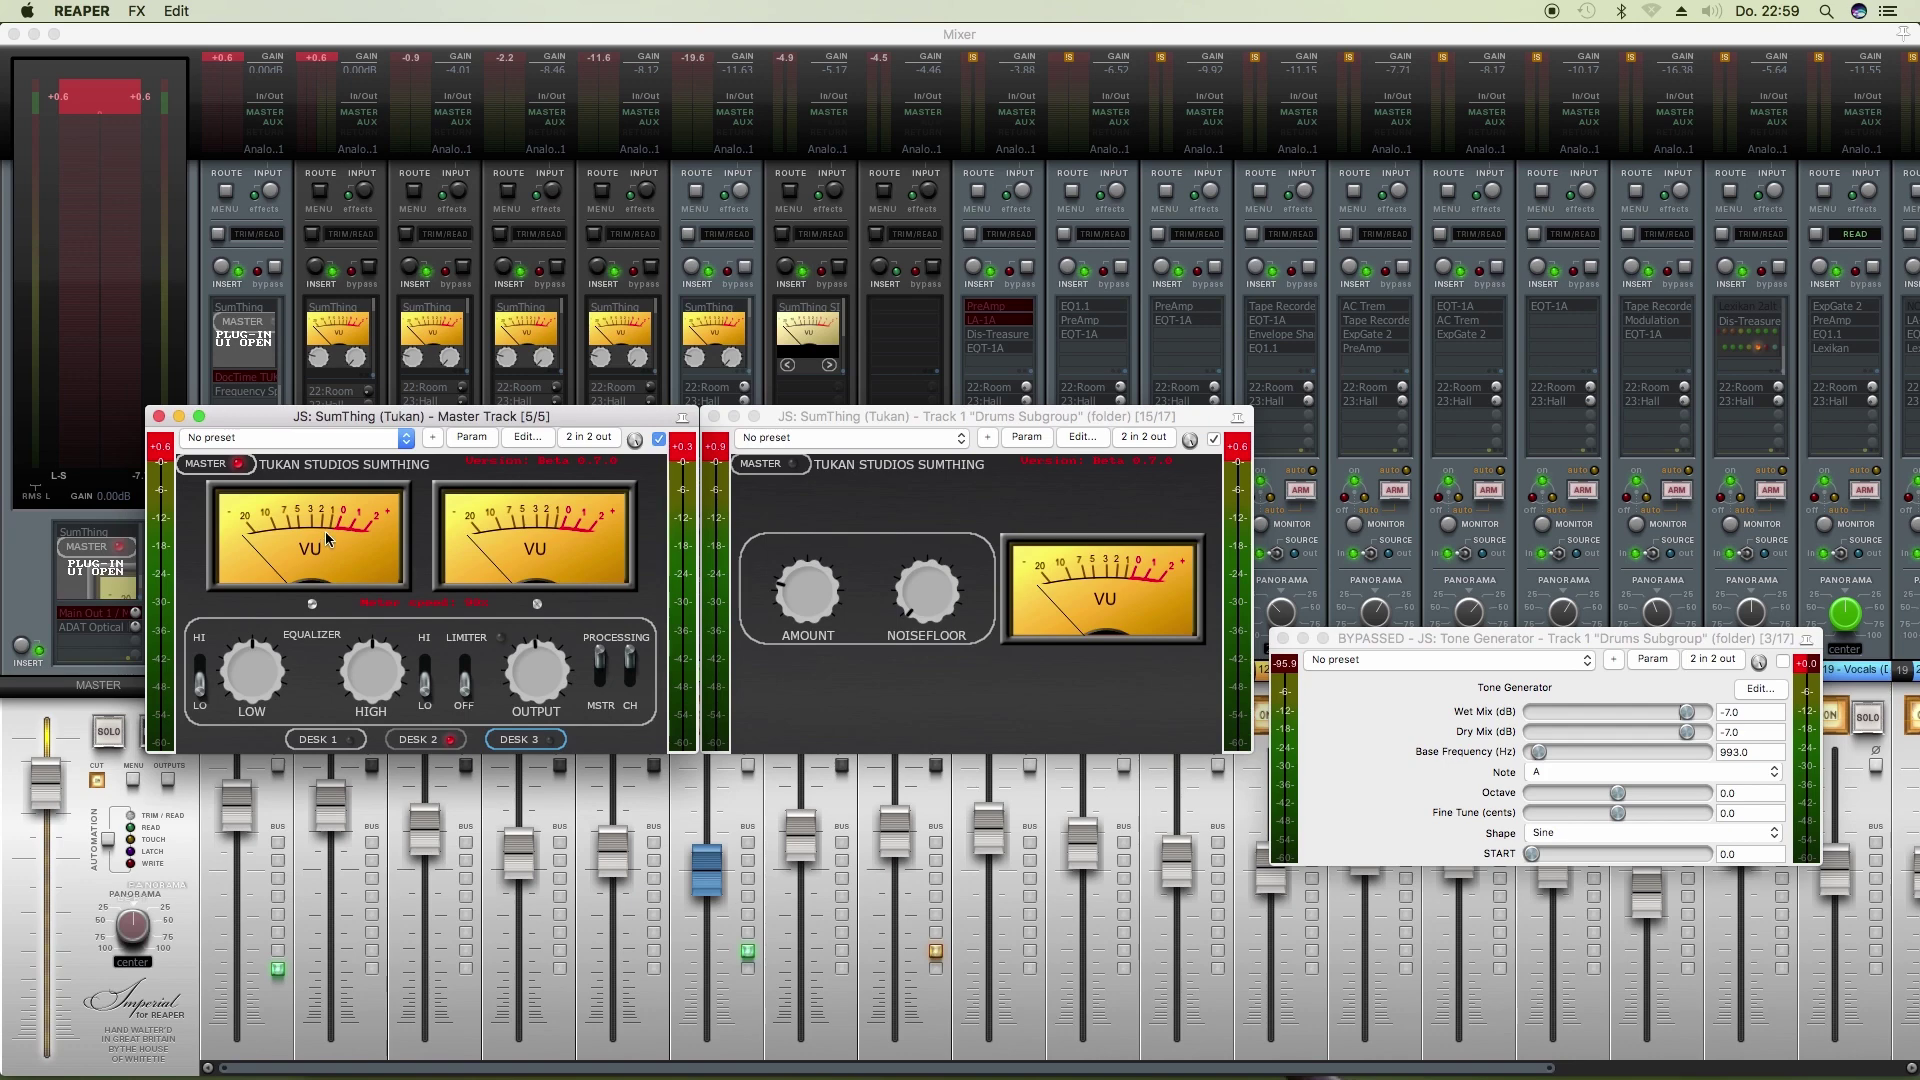
{"action": "left_click", "coordinate": [313, 606]}
Step: Close the Drums Subgroup and master SumThing plugin windows
{"action": "left_click", "coordinate": [714, 417]}
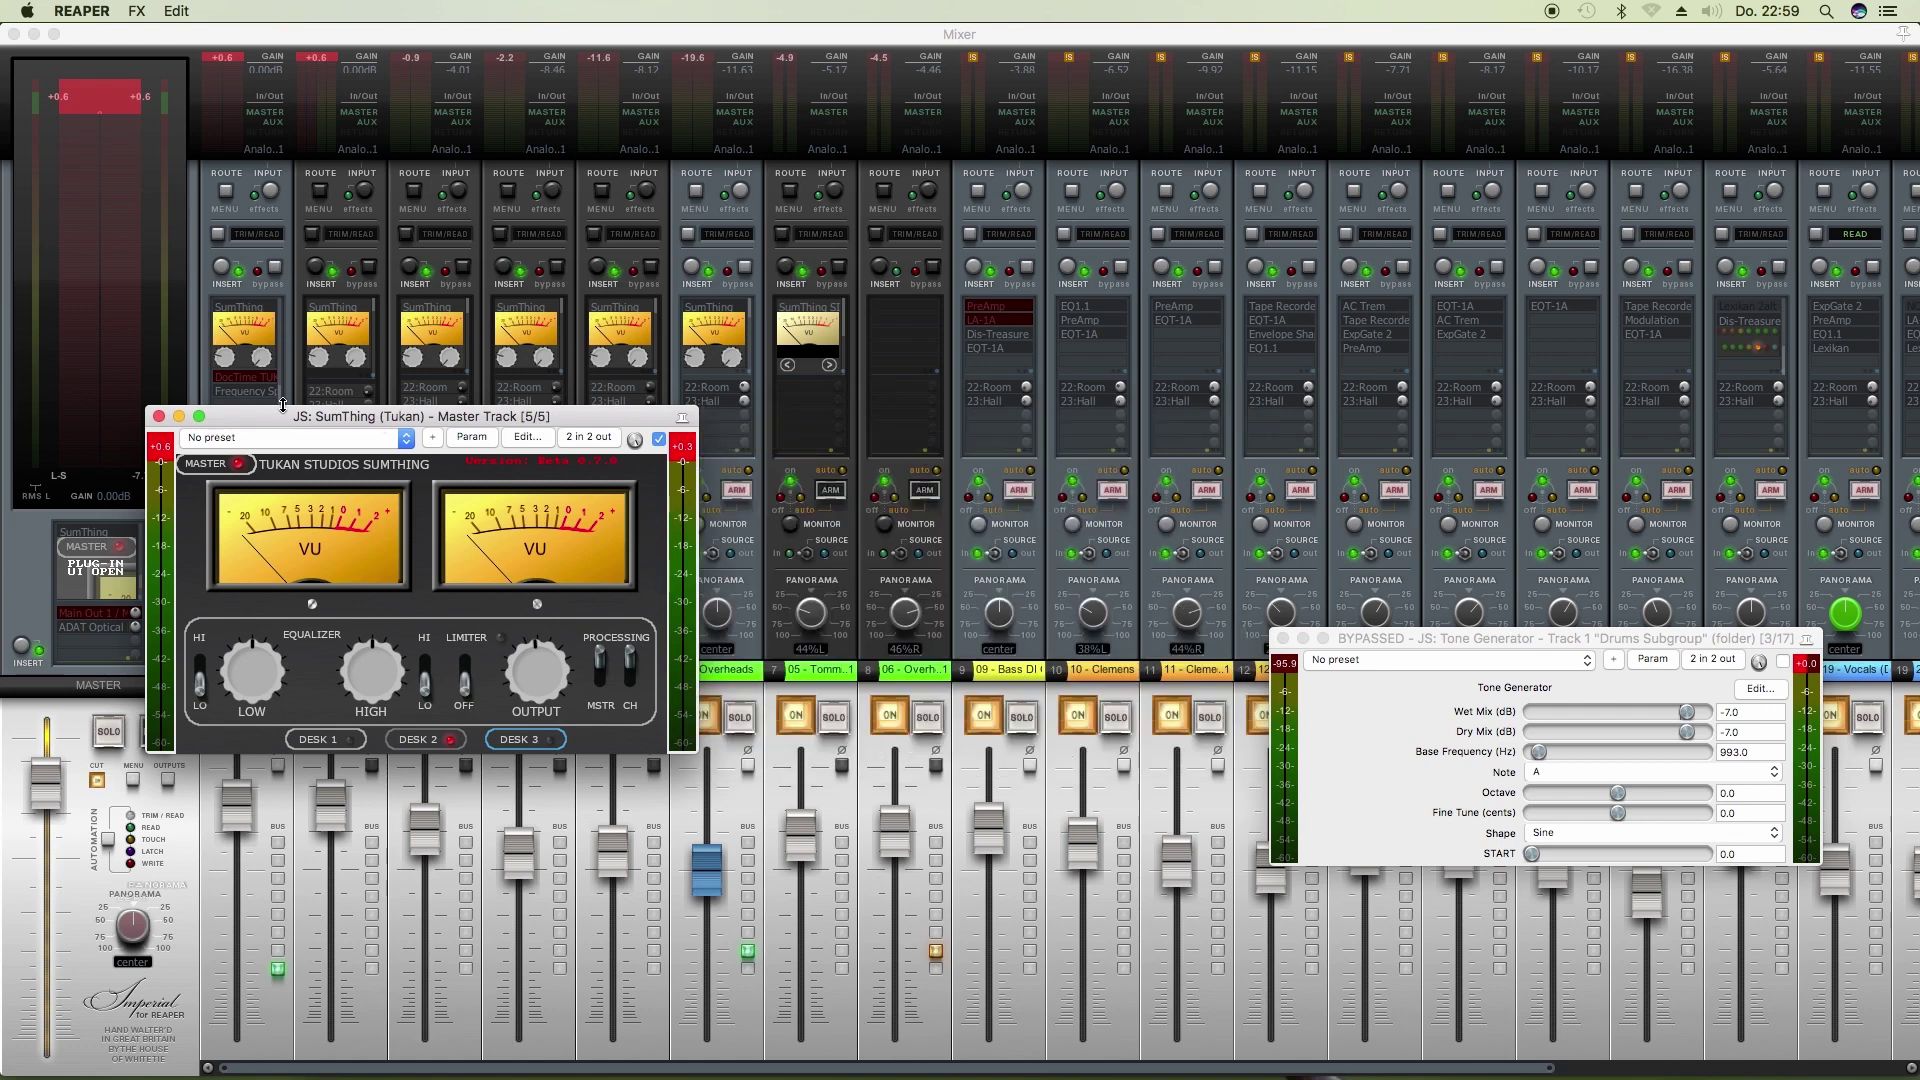
{"action": "left_click", "coordinate": [158, 416]}
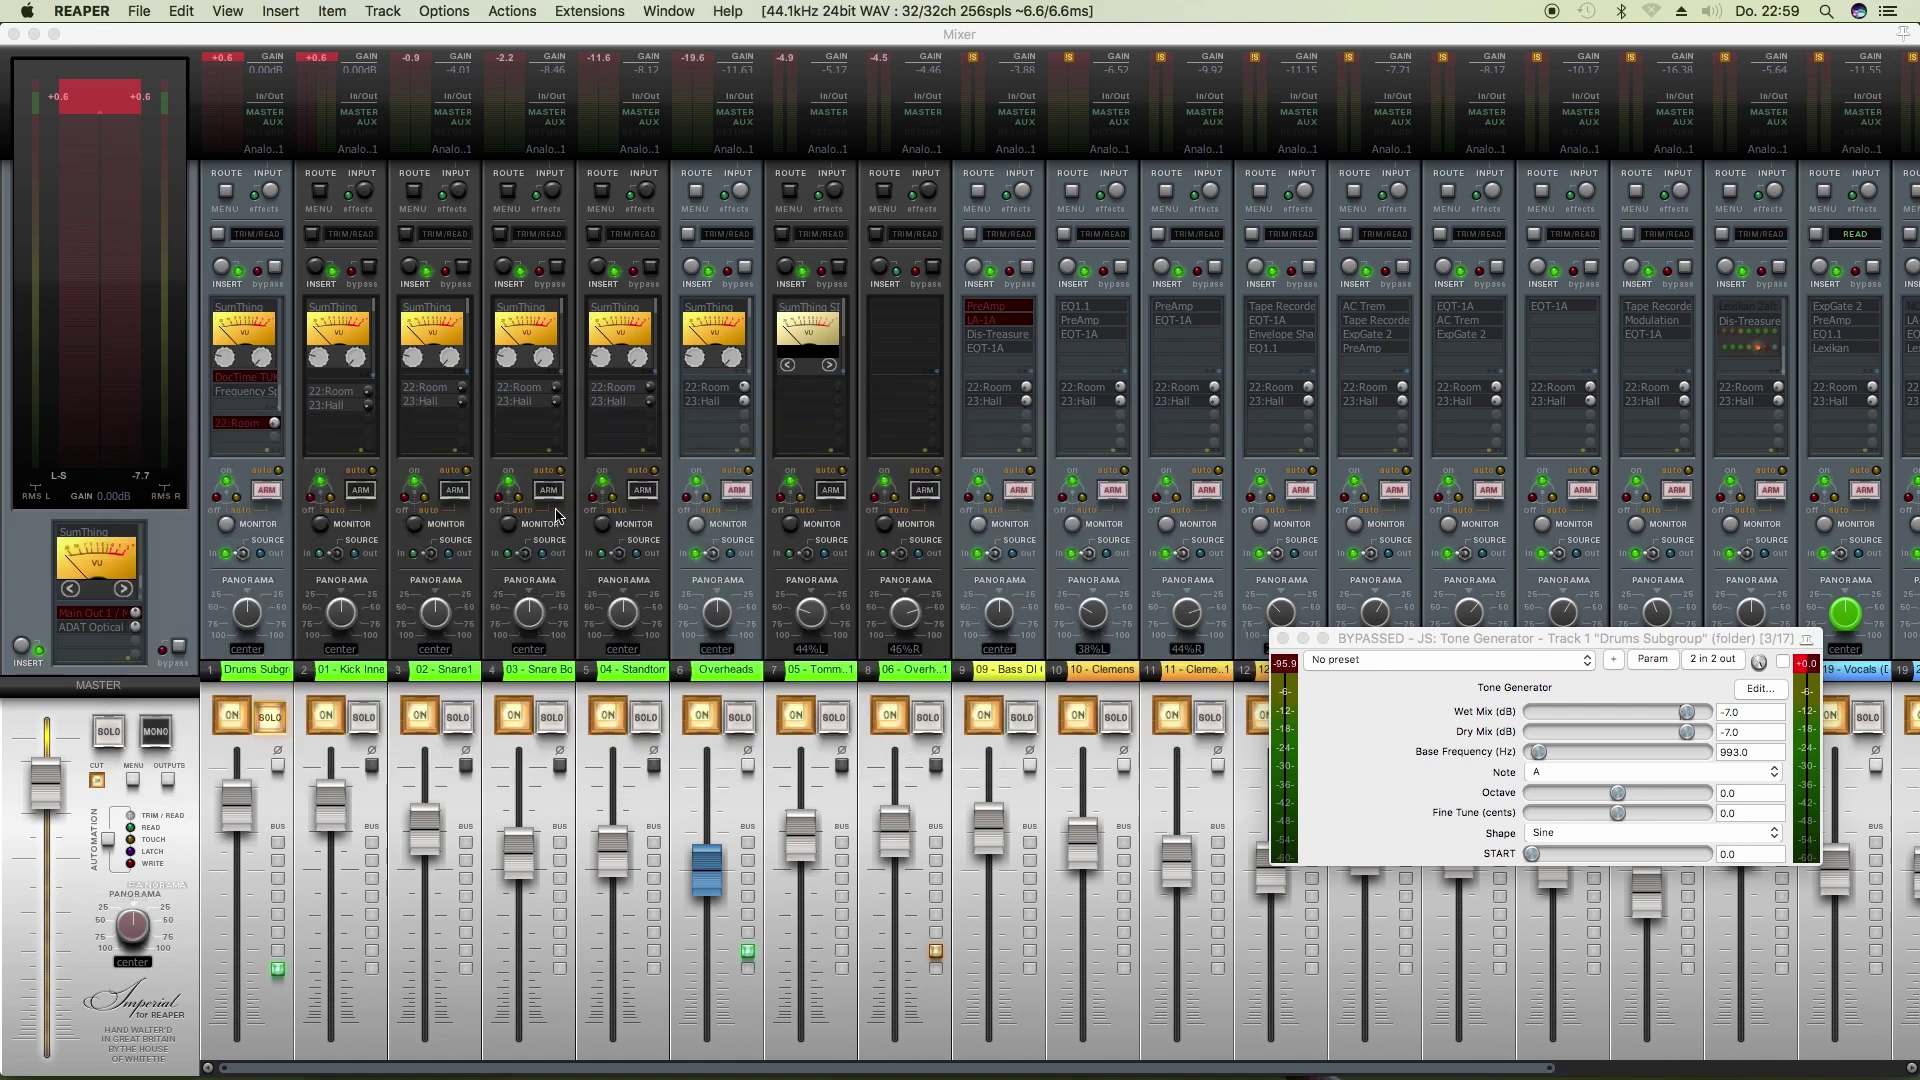
{"action": "left_click", "coordinate": [798, 312]}
Step: Open the SumThing SI plugin on track 7 '05 - Tommikro links1' in a floating window and position it
{"action": "double_click", "coordinate": [798, 312]}
{"action": "left_click_drag", "start_coordinate": [1010, 207], "coordinate": [520, 240]}
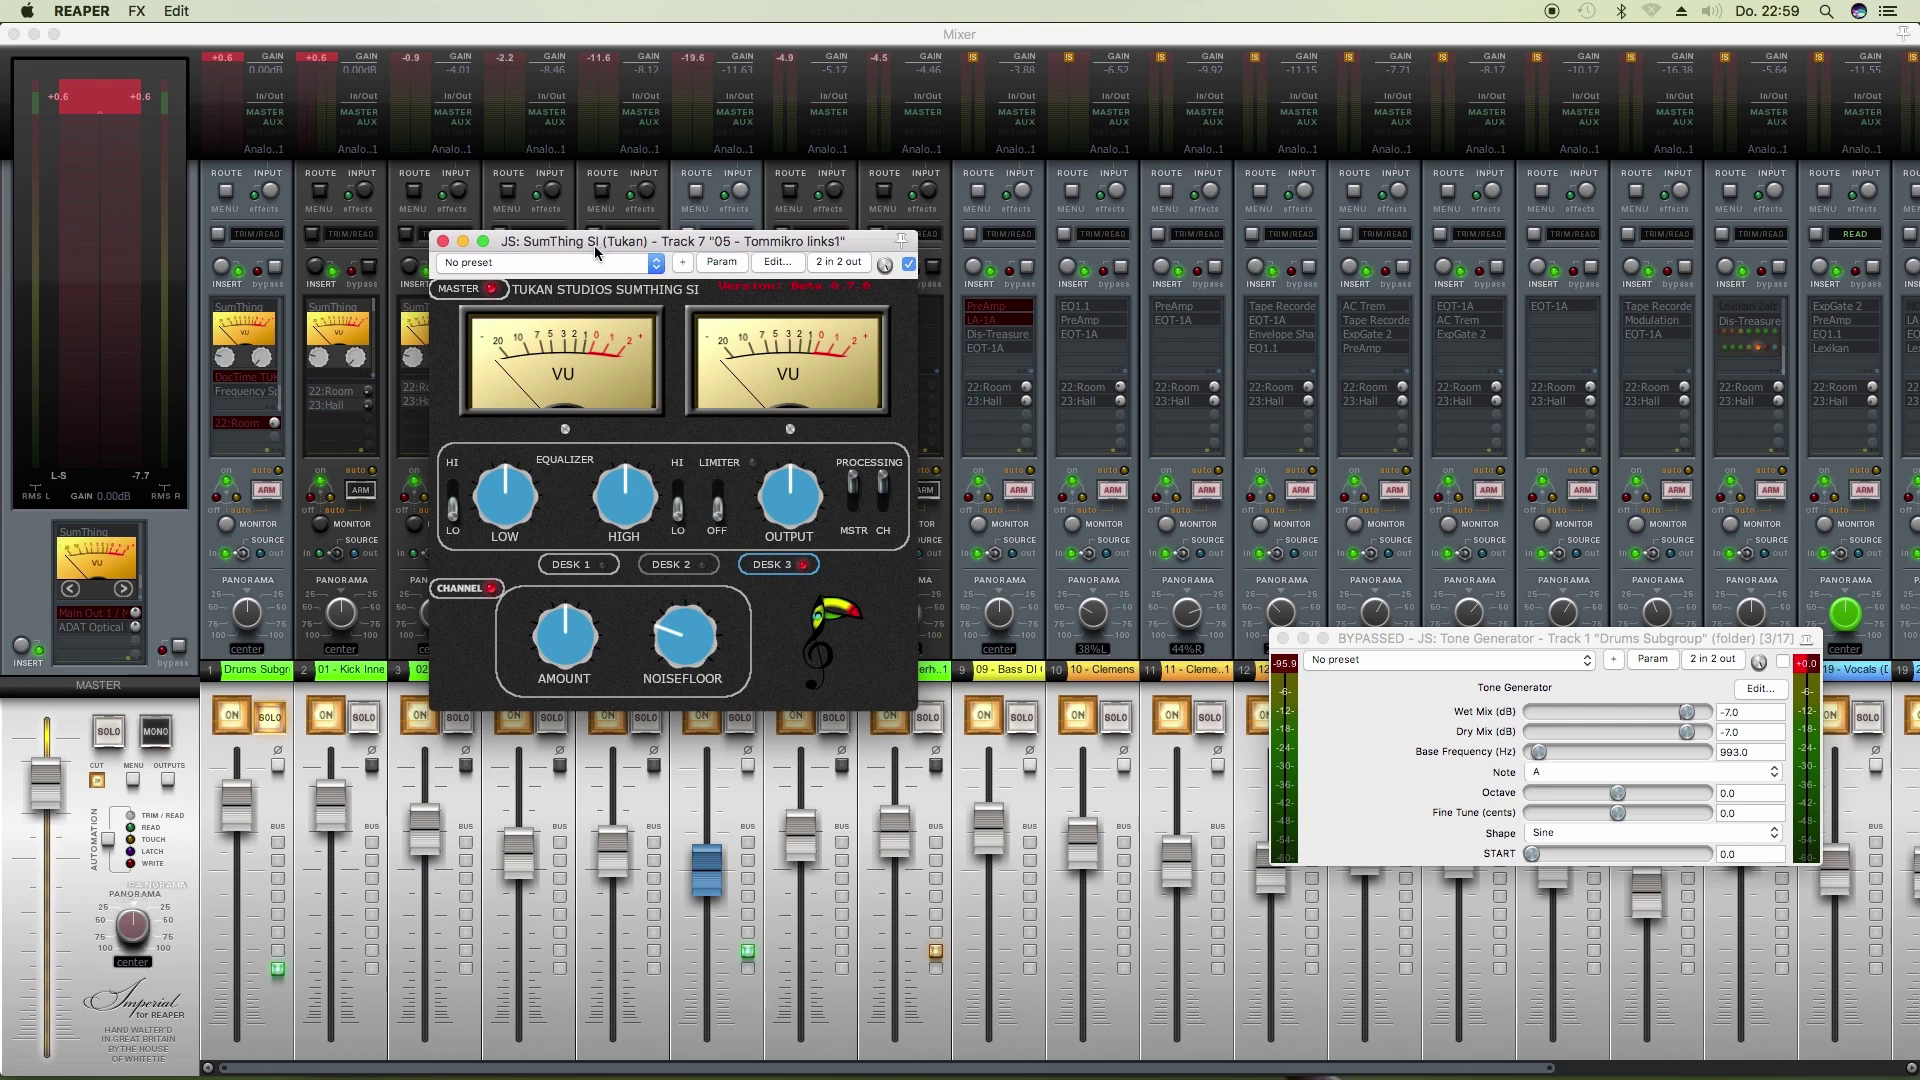
{"action": "left_click_drag", "start_coordinate": [608, 245], "coordinate": [904, 259]}
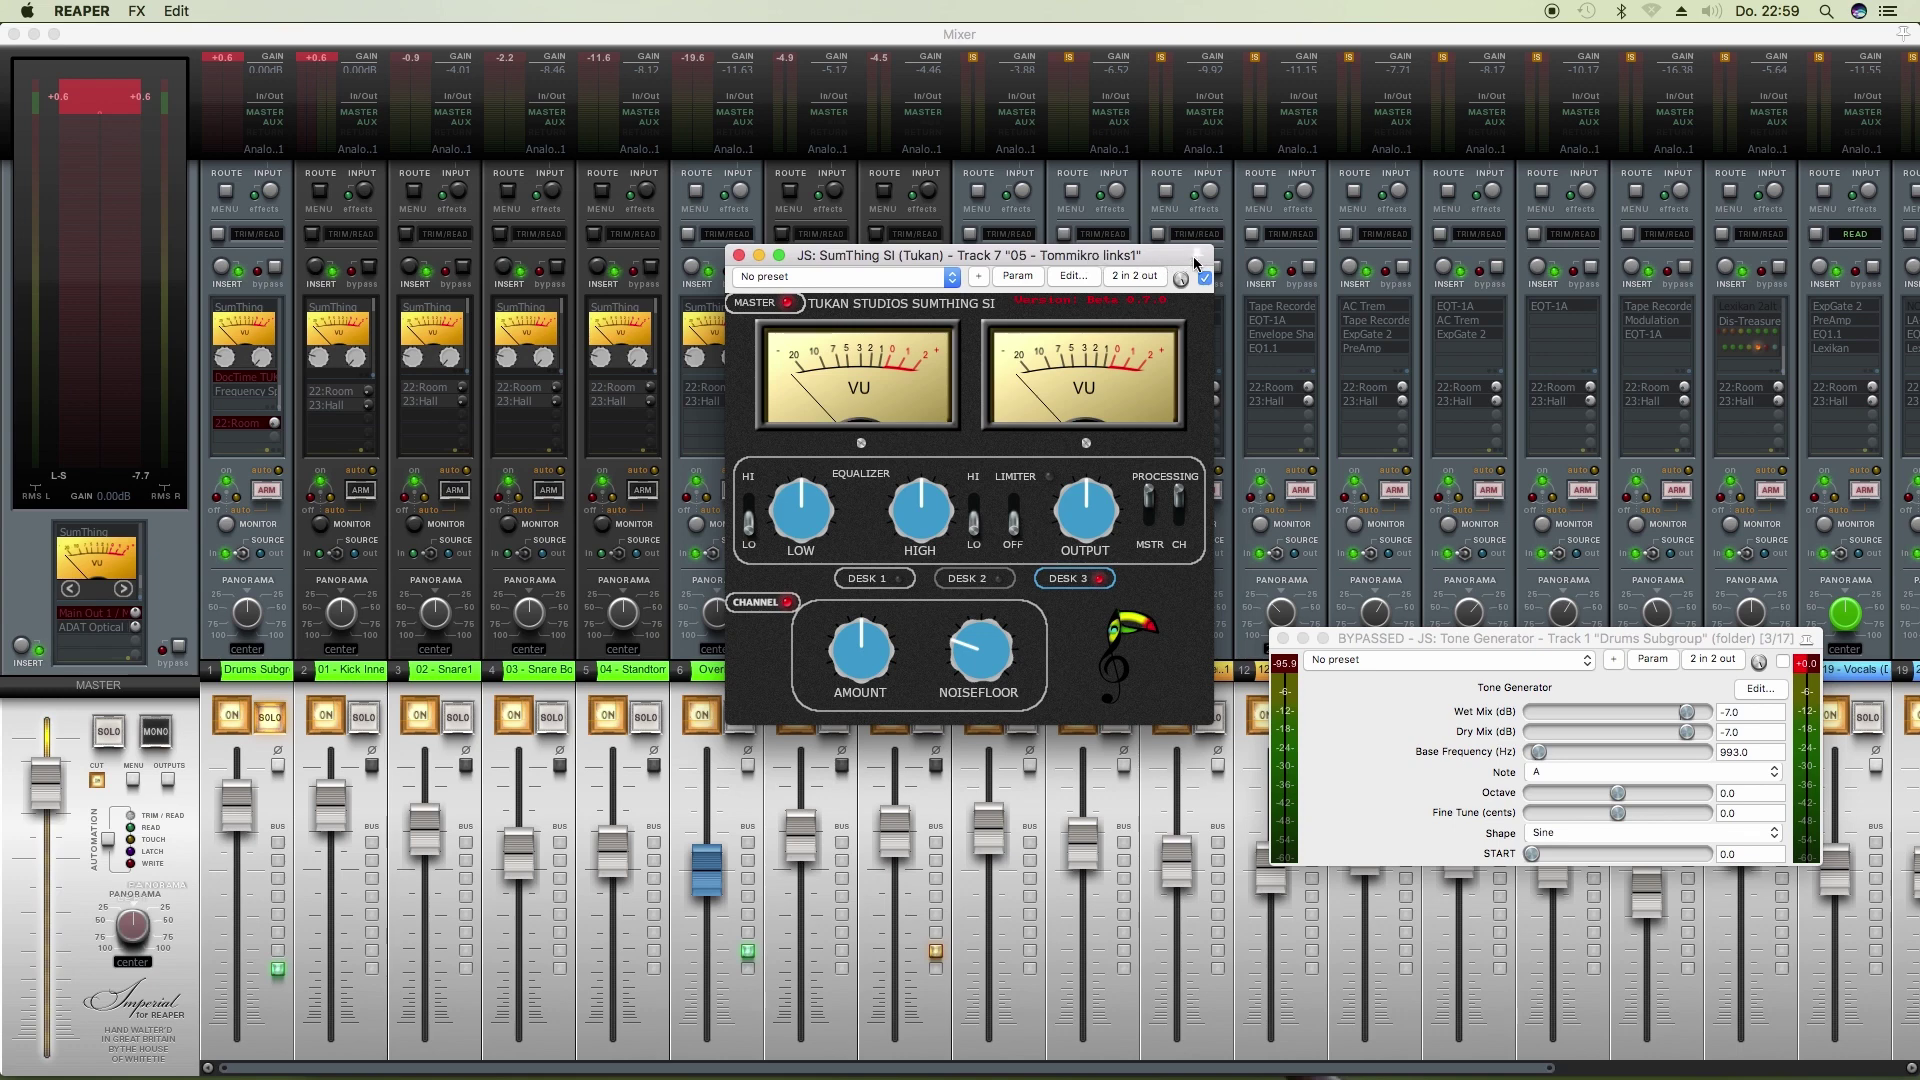
{"action": "left_click_drag", "start_coordinate": [1196, 263], "coordinate": [1240, 250]}
Step: Compare DESK 1, 2 and 3 on the master SumThing, leave it on DESK 2, and close it
{"action": "double_click", "coordinate": [115, 543]}
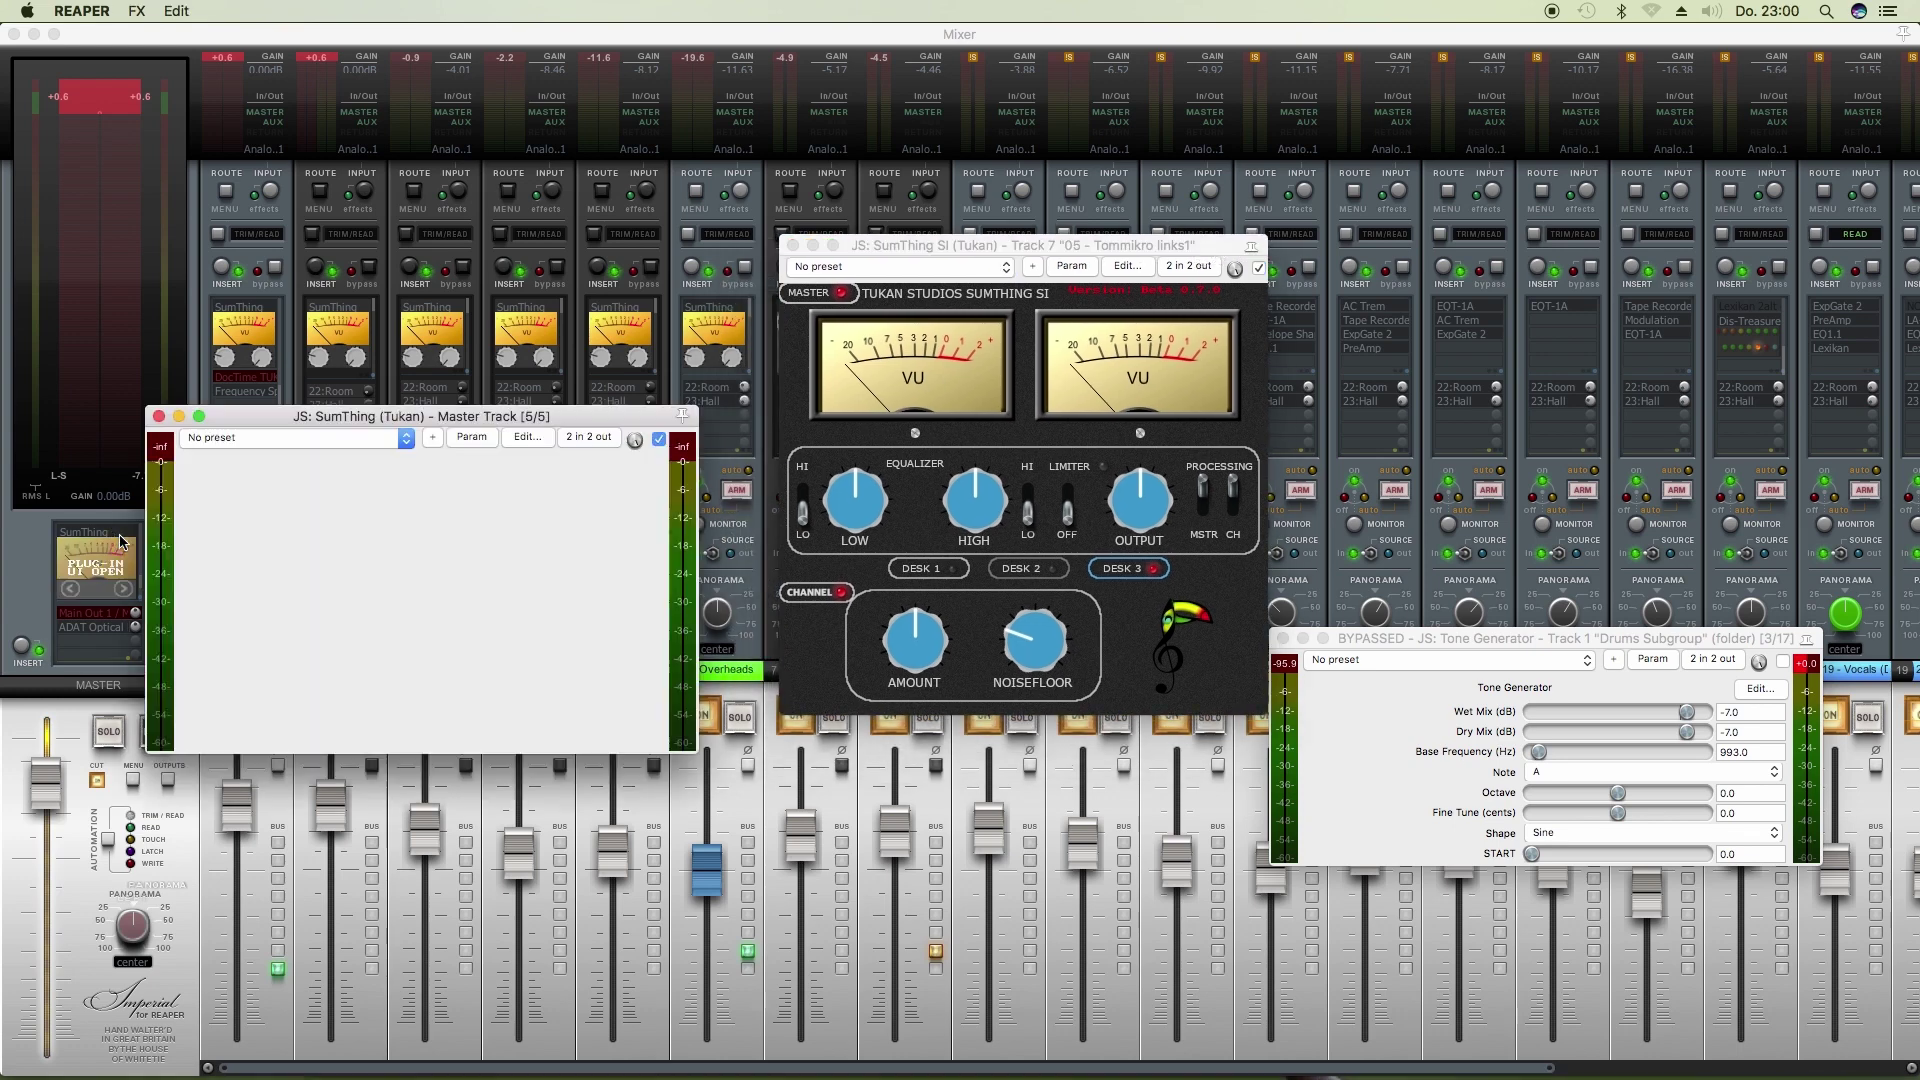
{"action": "left_click", "coordinate": [516, 741]}
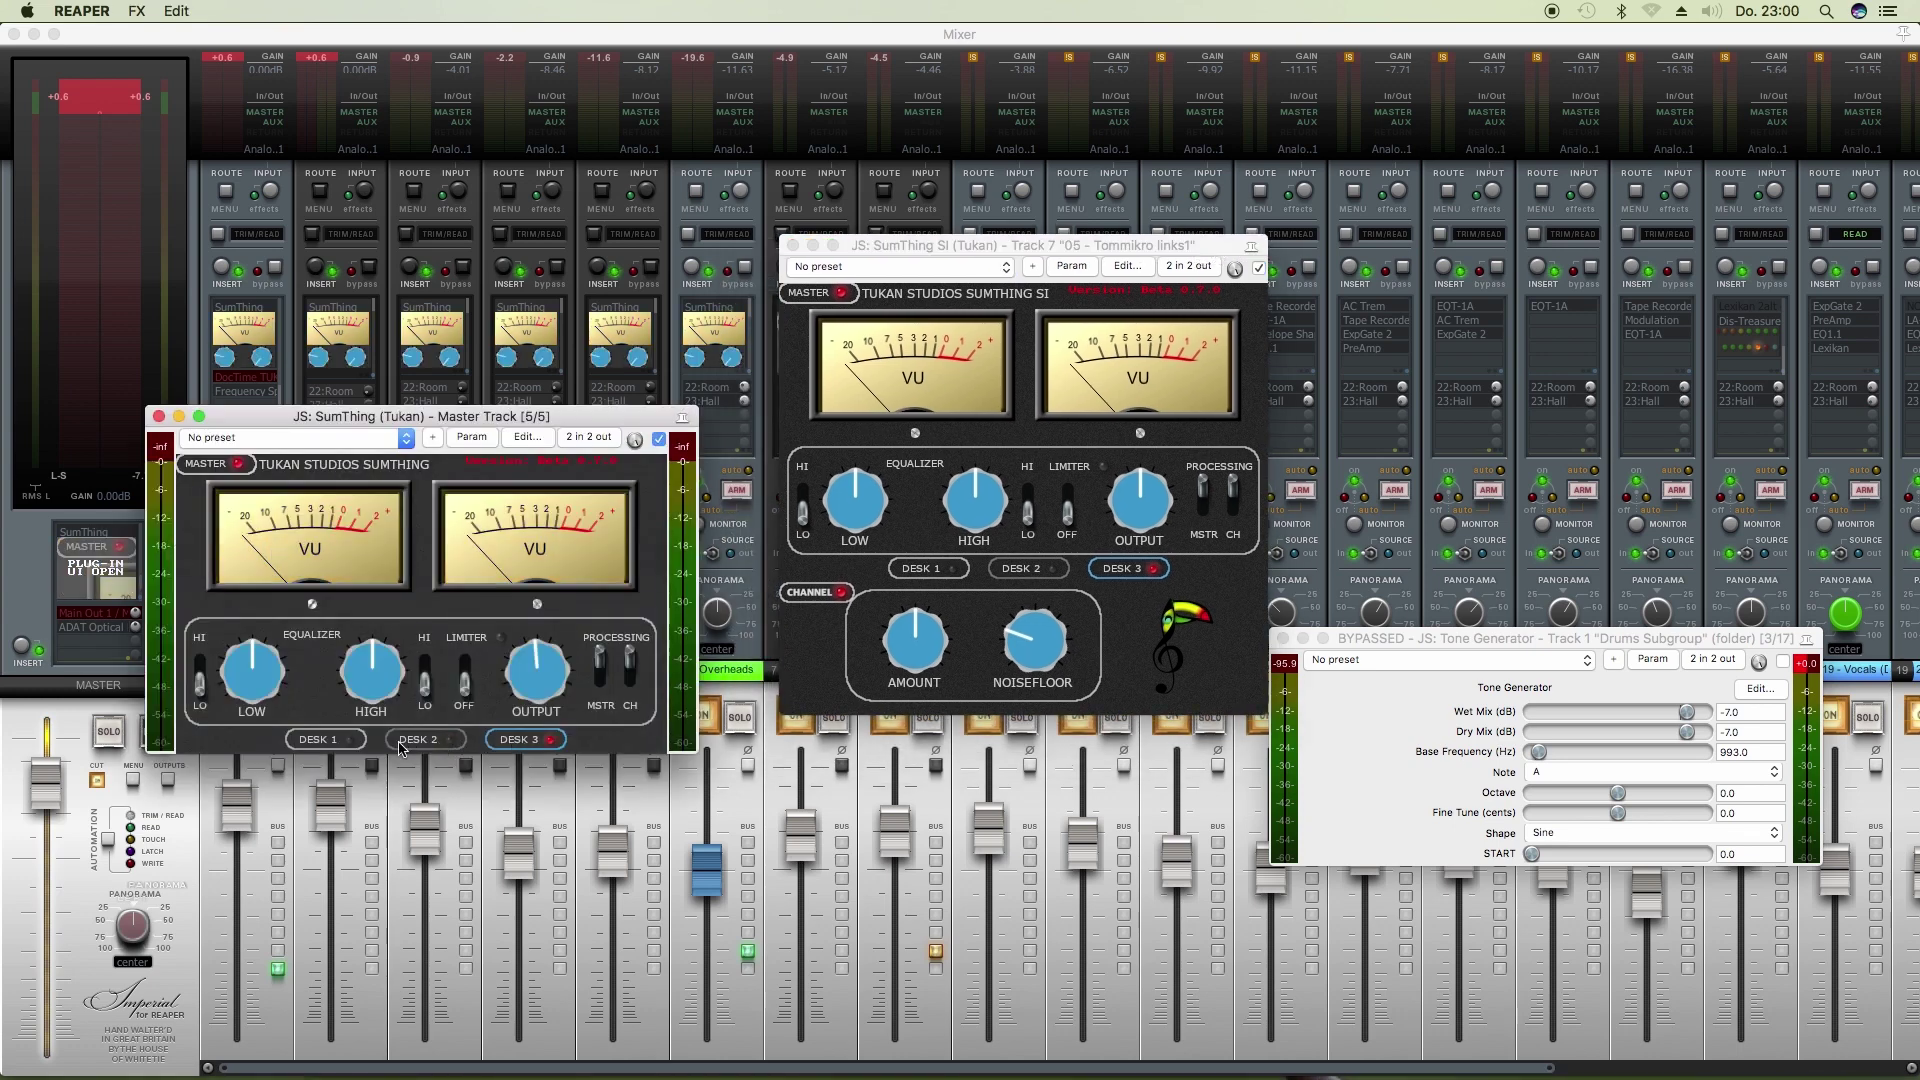
{"action": "left_click", "coordinate": [360, 741]}
{"action": "left_click", "coordinate": [460, 741]}
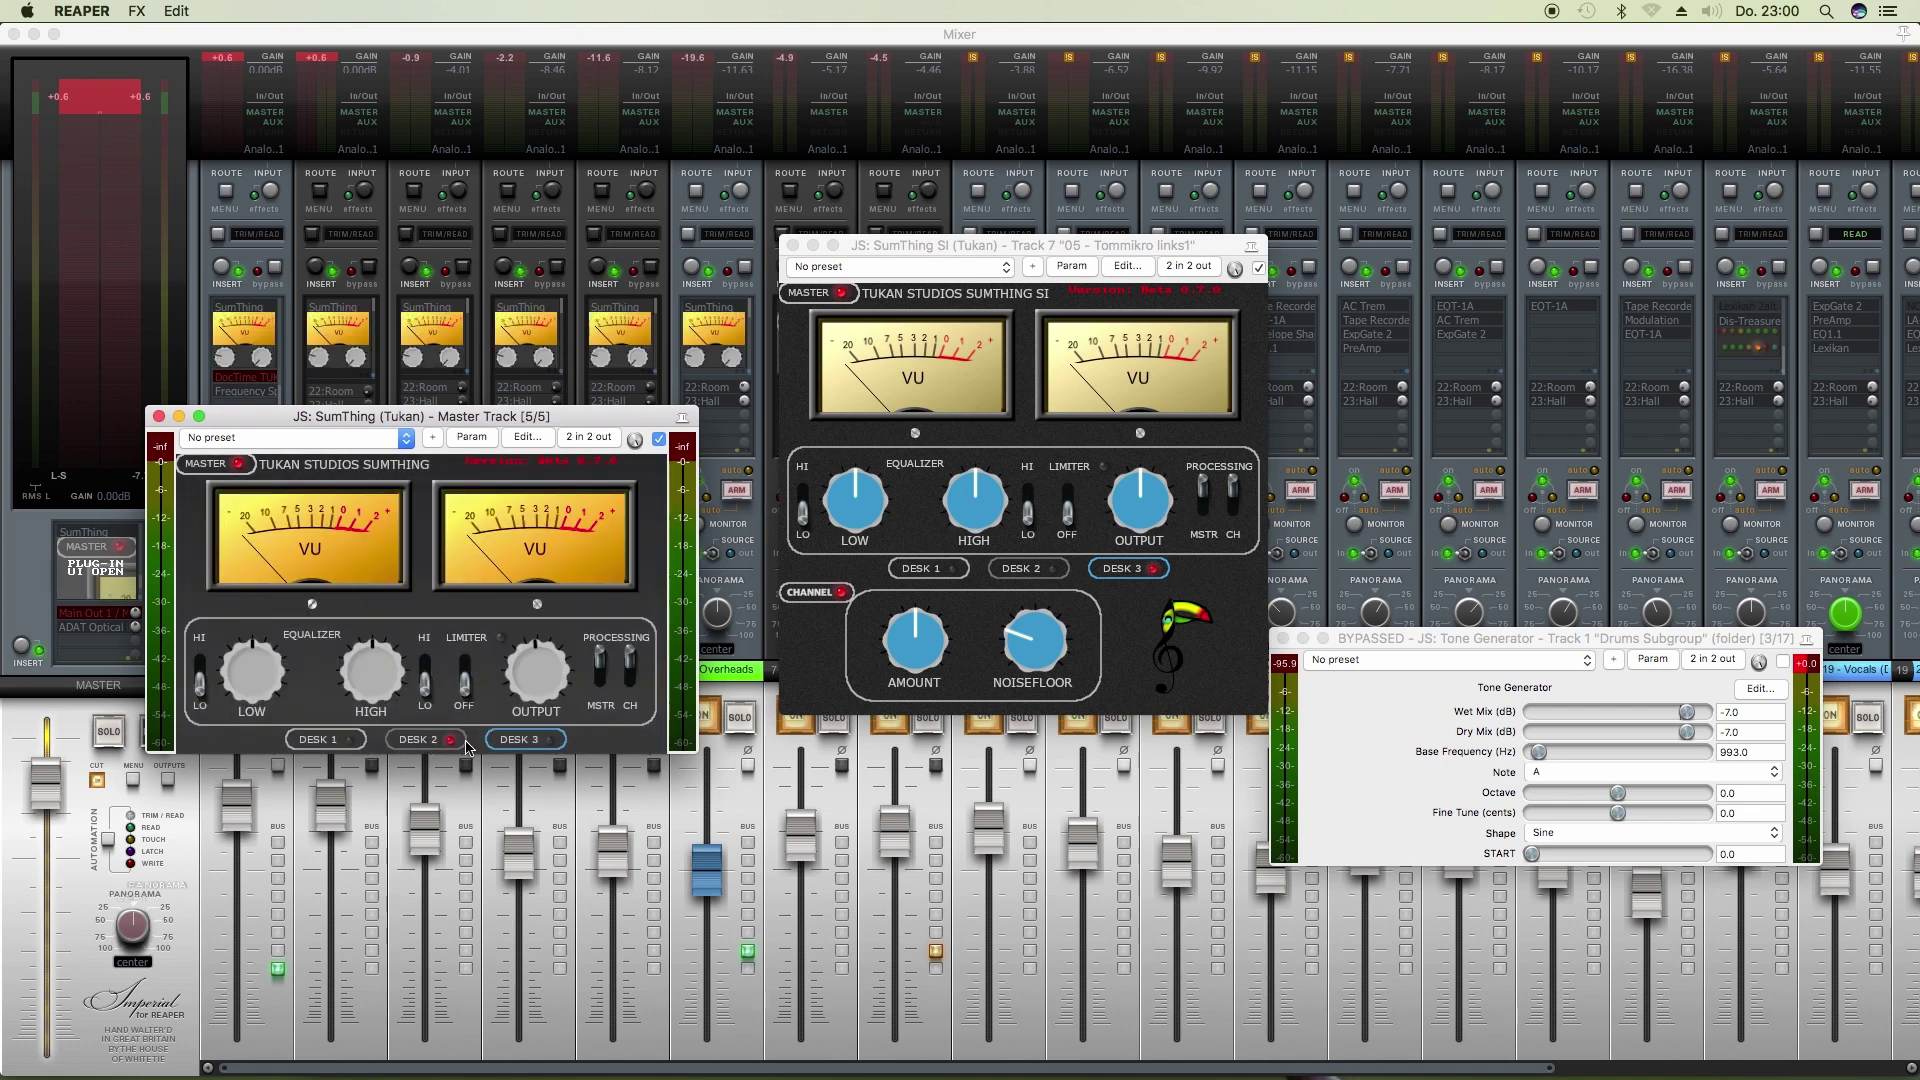
{"action": "left_click", "coordinate": [522, 741]}
{"action": "left_click", "coordinate": [453, 741]}
{"action": "left_click", "coordinate": [360, 741]}
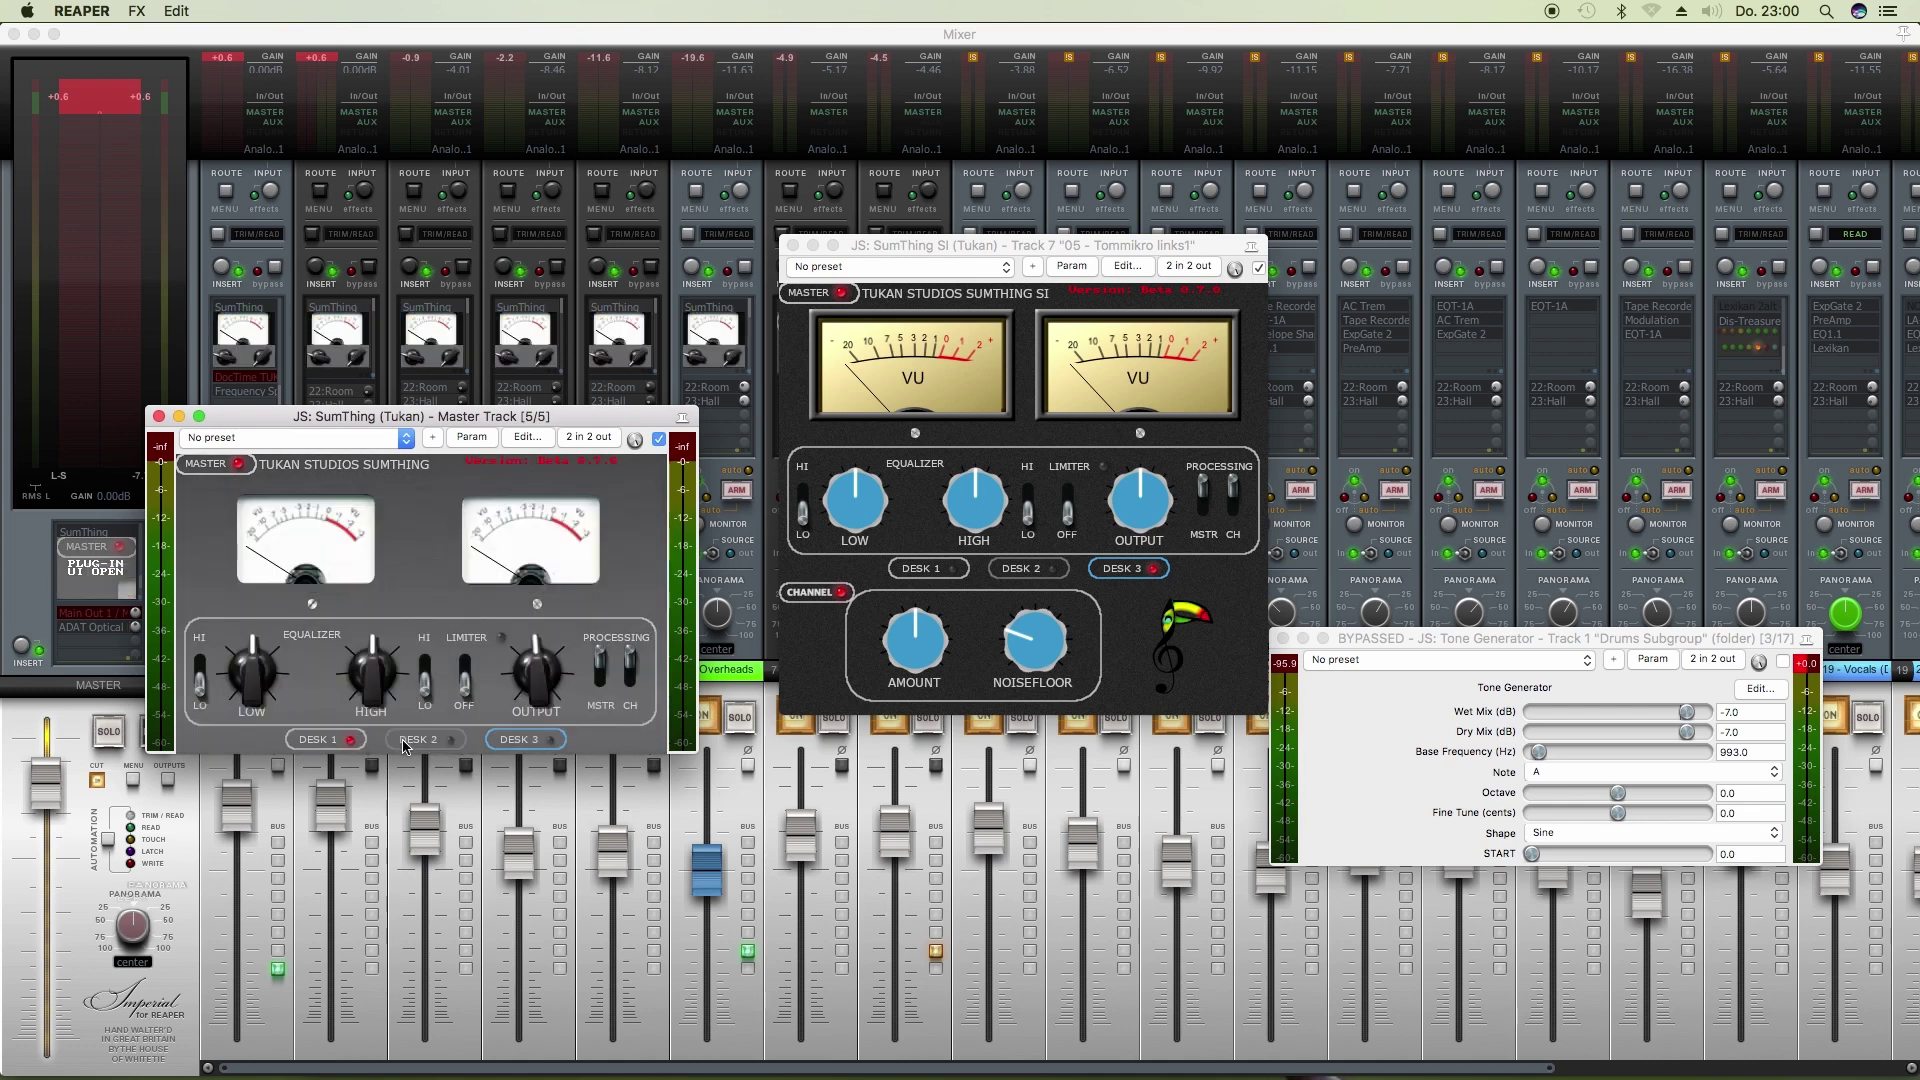
{"action": "left_click", "coordinate": [526, 741]}
{"action": "left_click", "coordinate": [450, 741]}
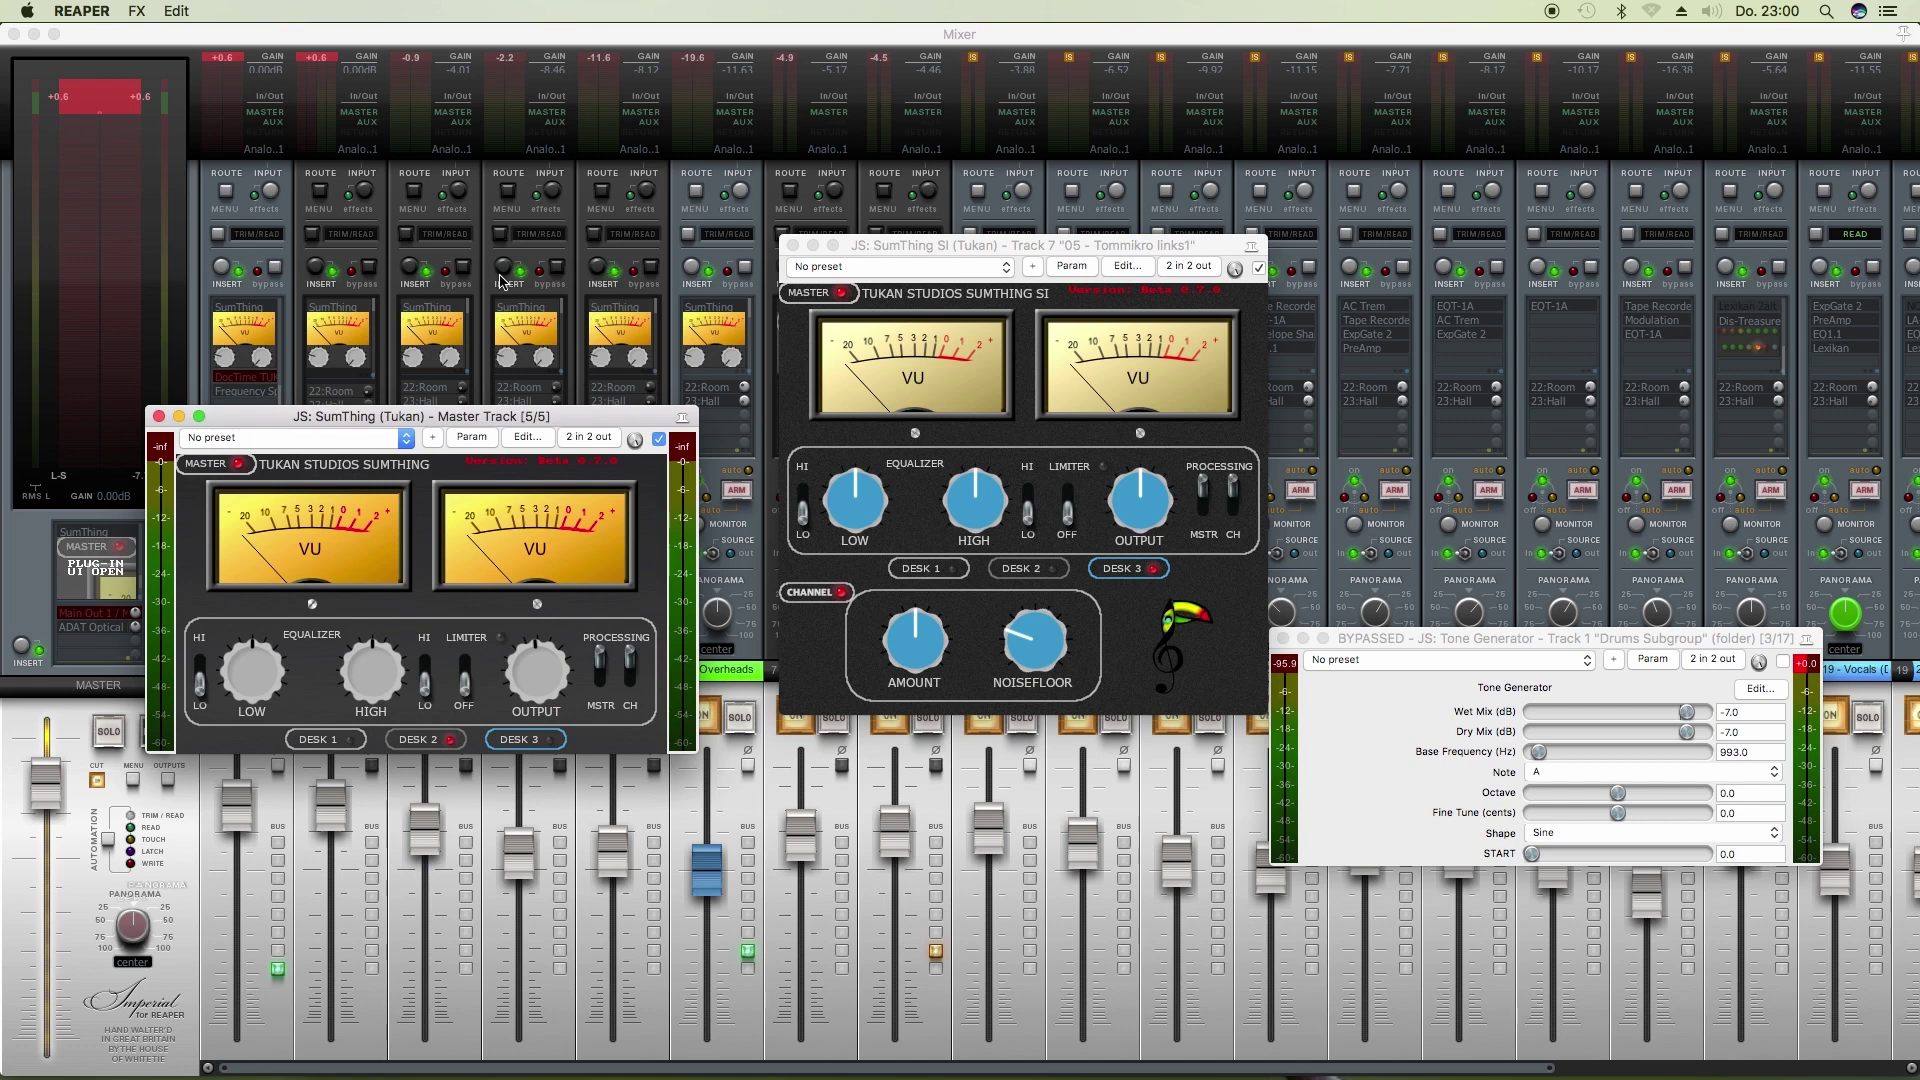
{"action": "left_click", "coordinate": [159, 417]}
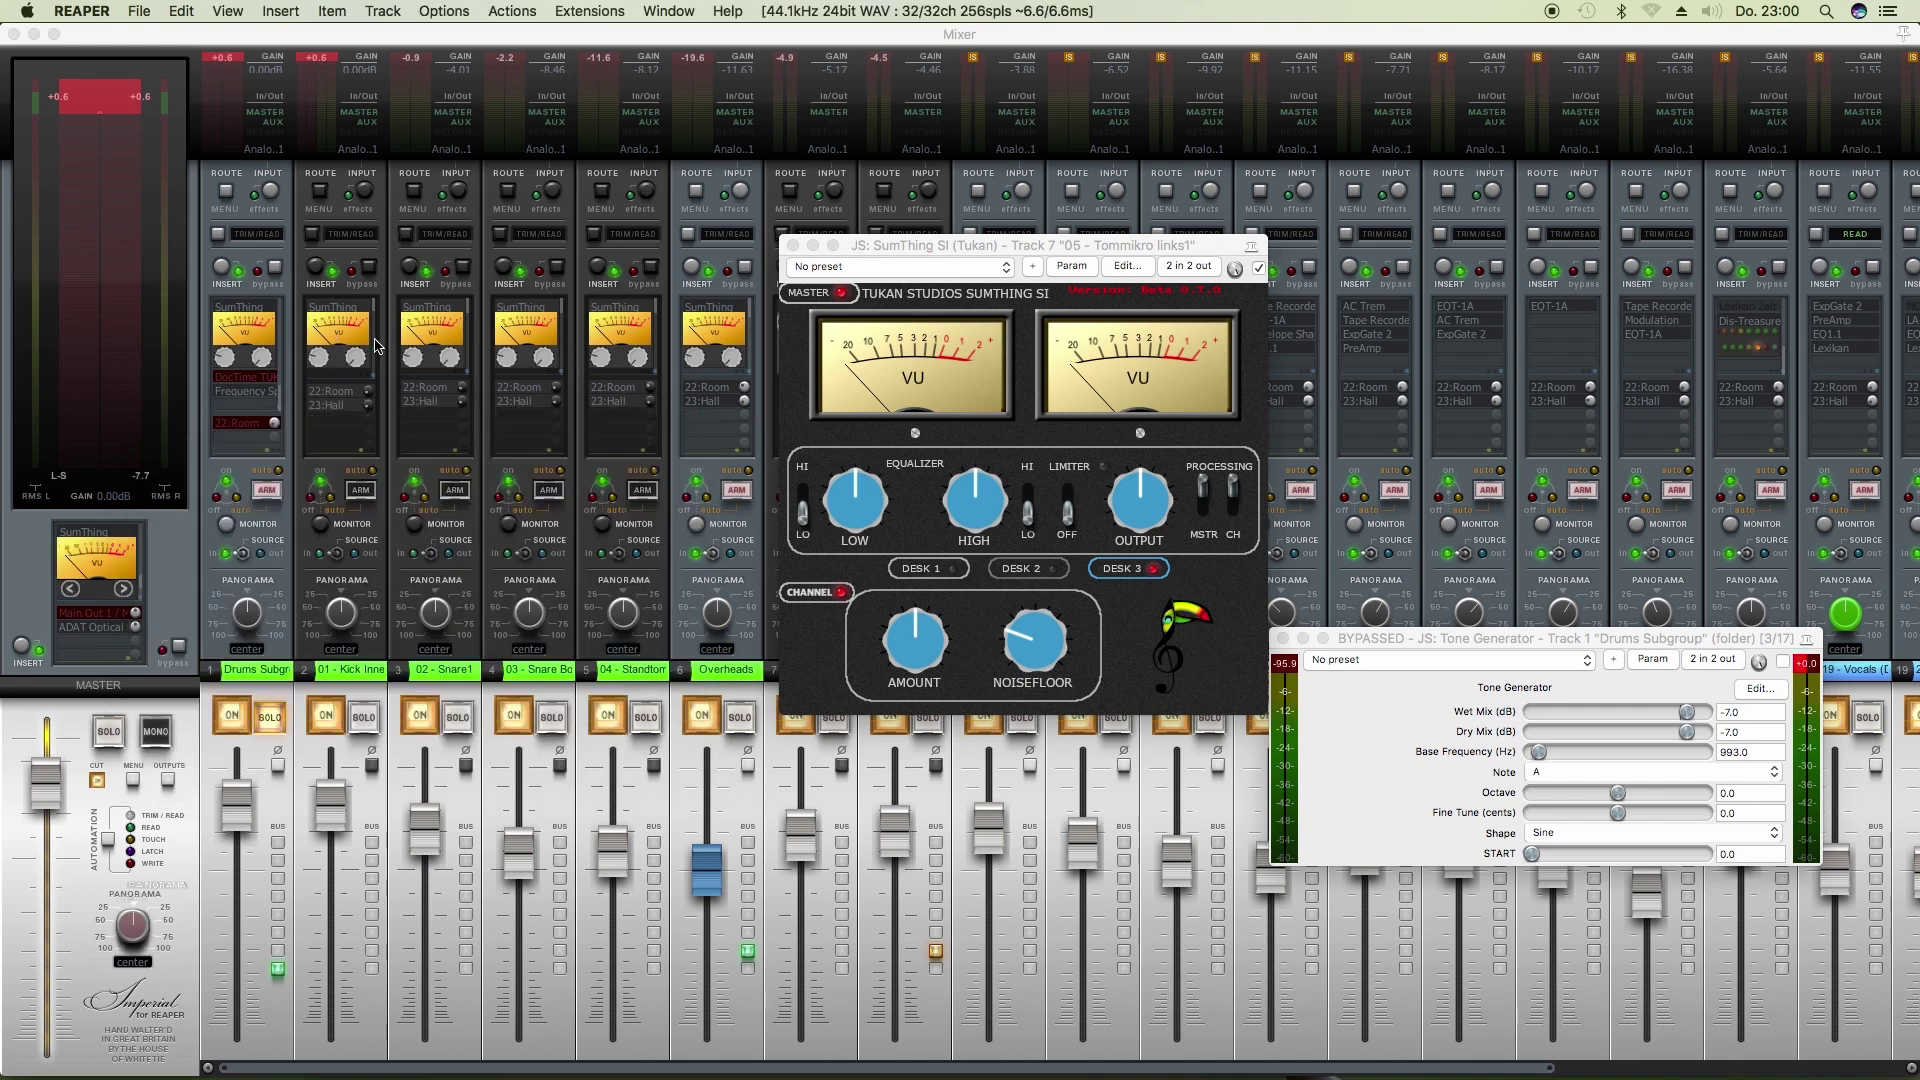
Step: Cycle the track 7 SumThing SI through the desk skins and leave it on DESK 2
{"action": "left_click_drag", "start_coordinate": [1060, 250], "coordinate": [875, 217]}
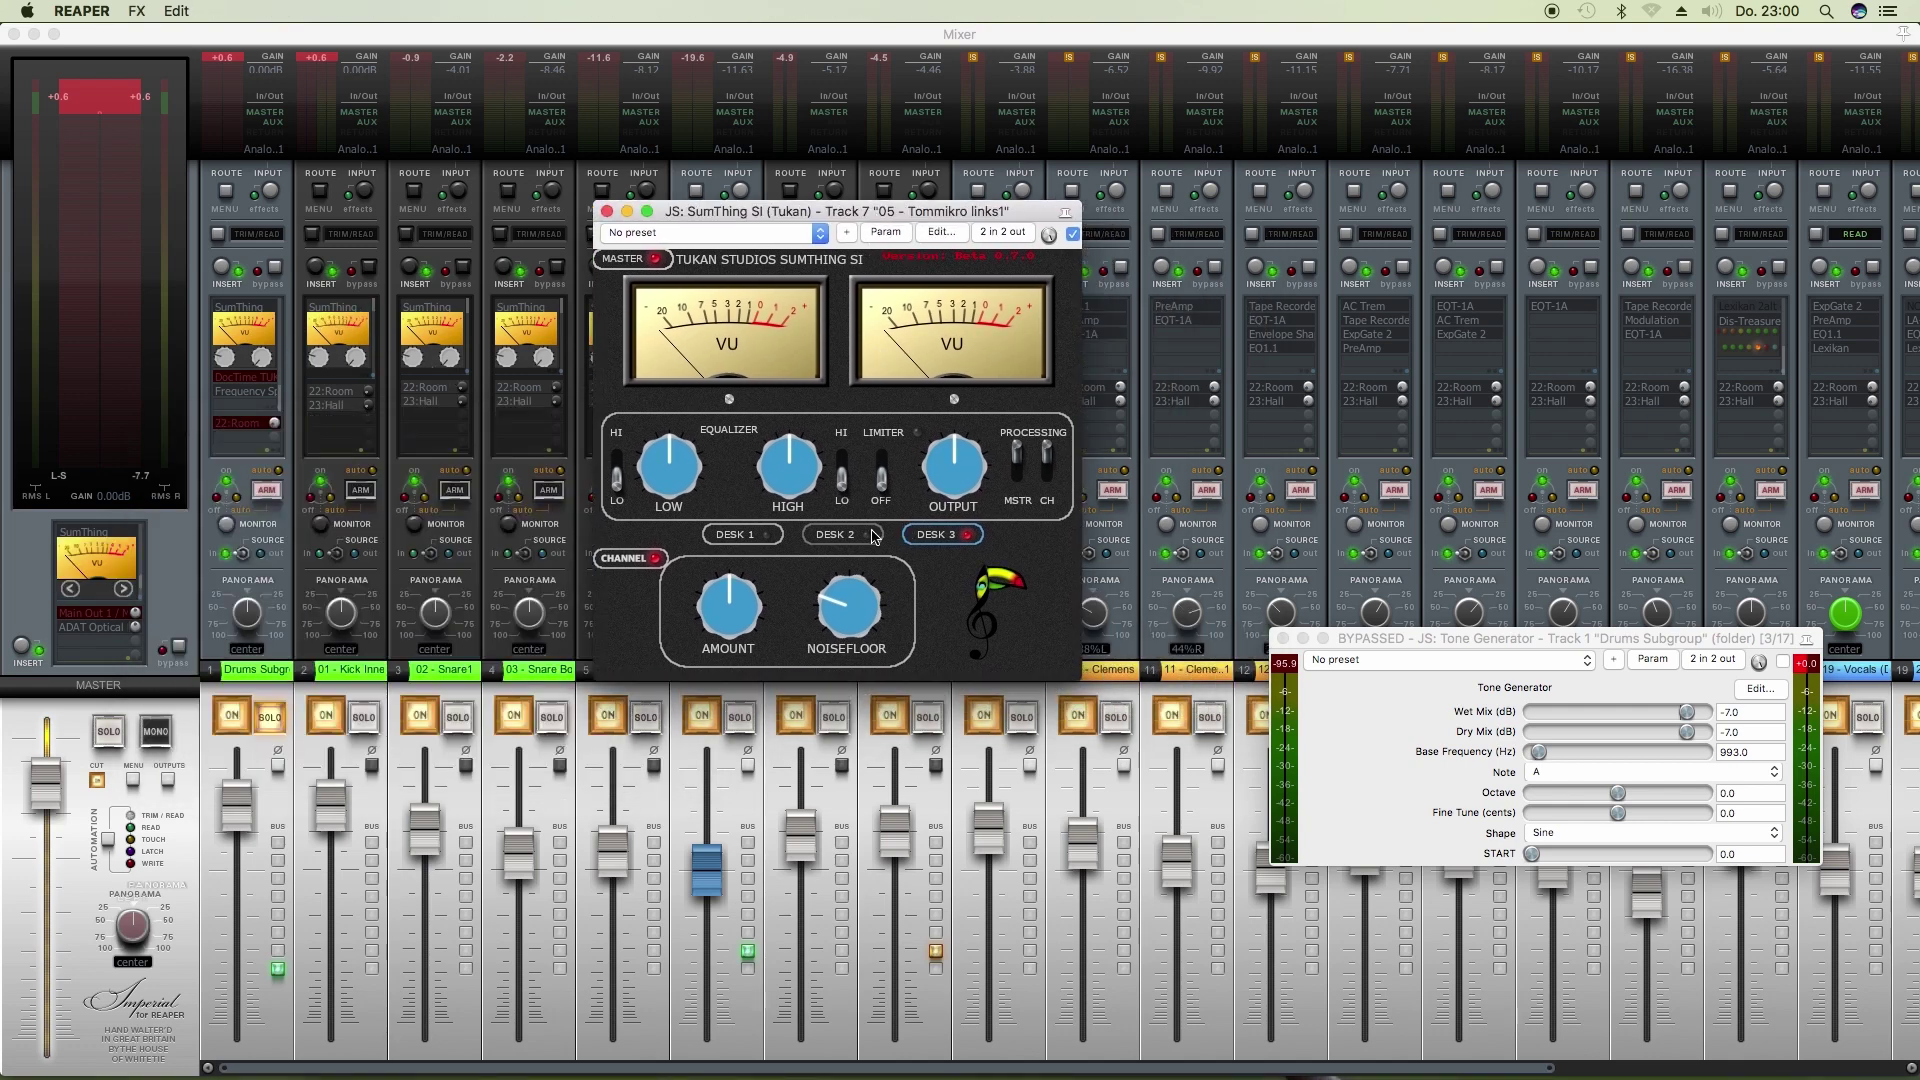
{"action": "left_click", "coordinate": [869, 538]}
{"action": "left_click", "coordinate": [776, 538]}
{"action": "left_click", "coordinate": [830, 538]}
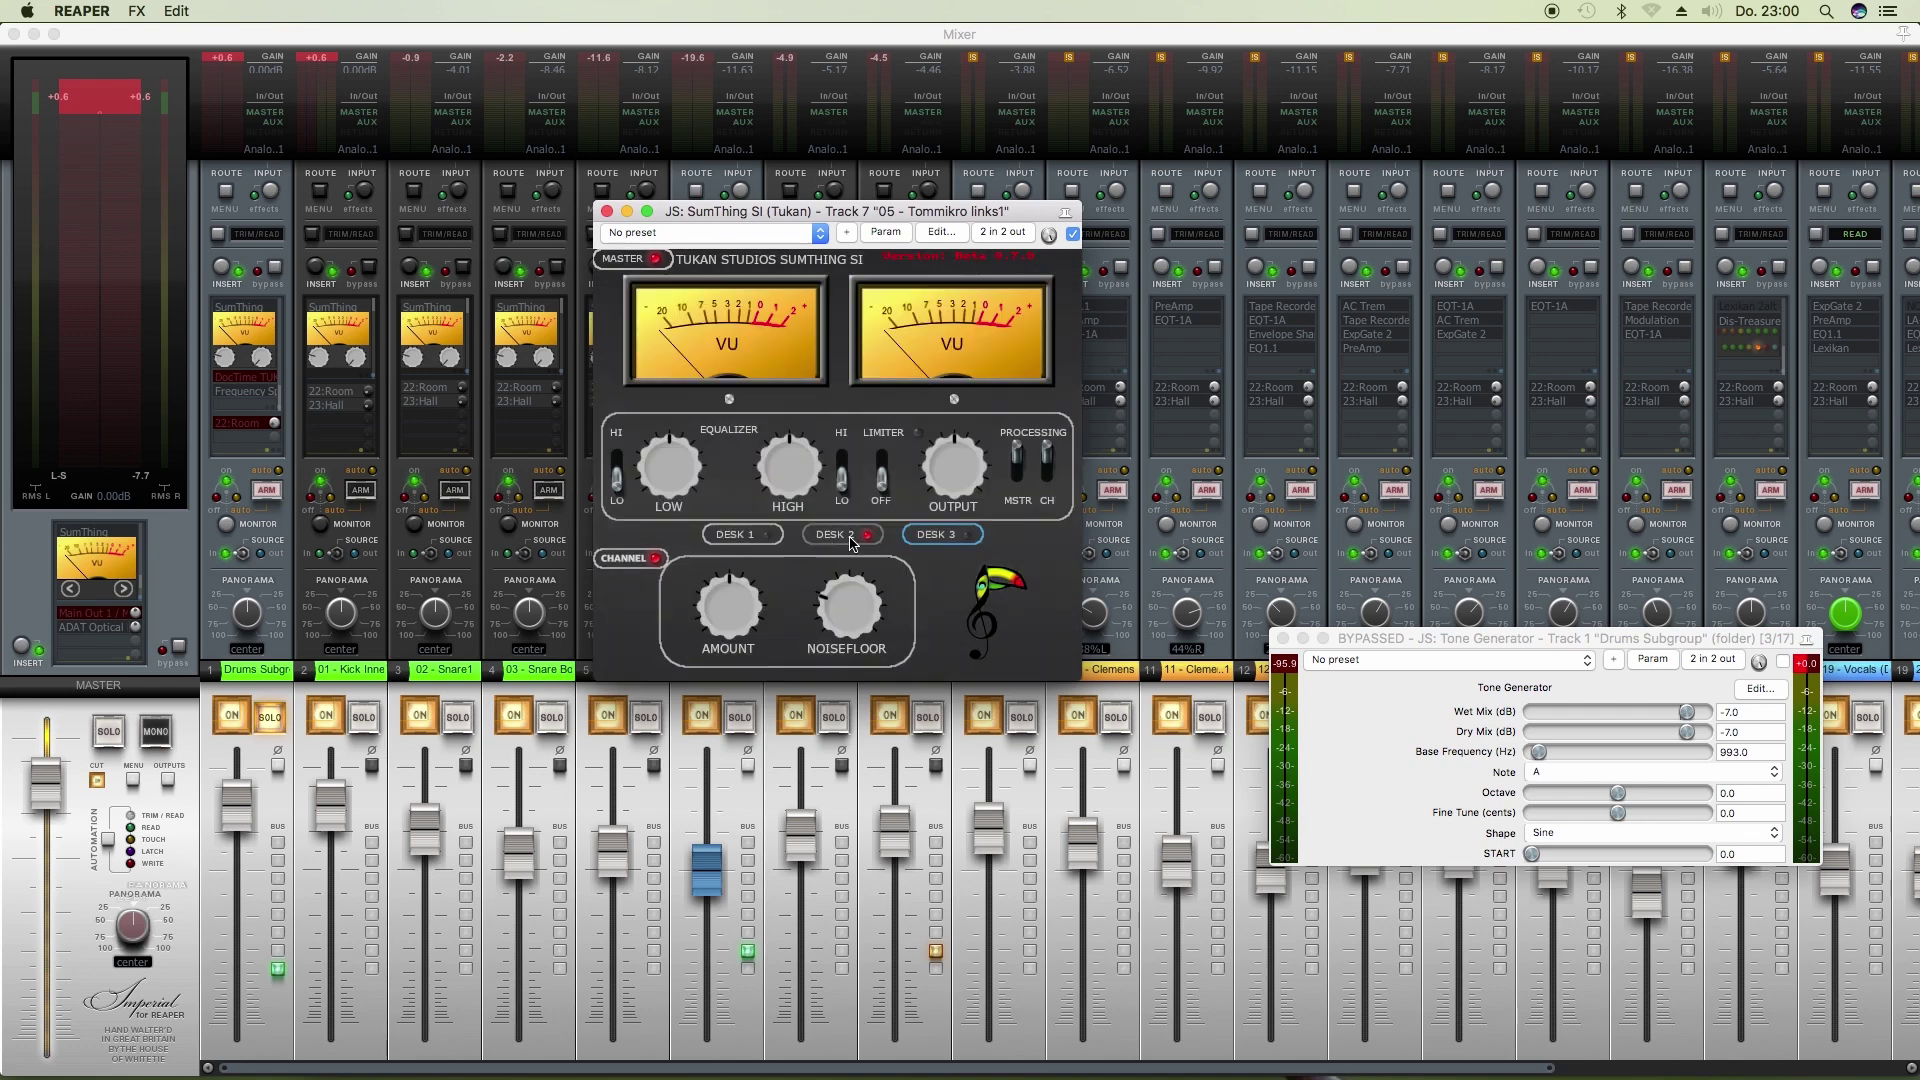
{"action": "left_click", "coordinate": [930, 539]}
{"action": "left_click", "coordinate": [856, 541]}
{"action": "left_click", "coordinate": [1019, 480]}
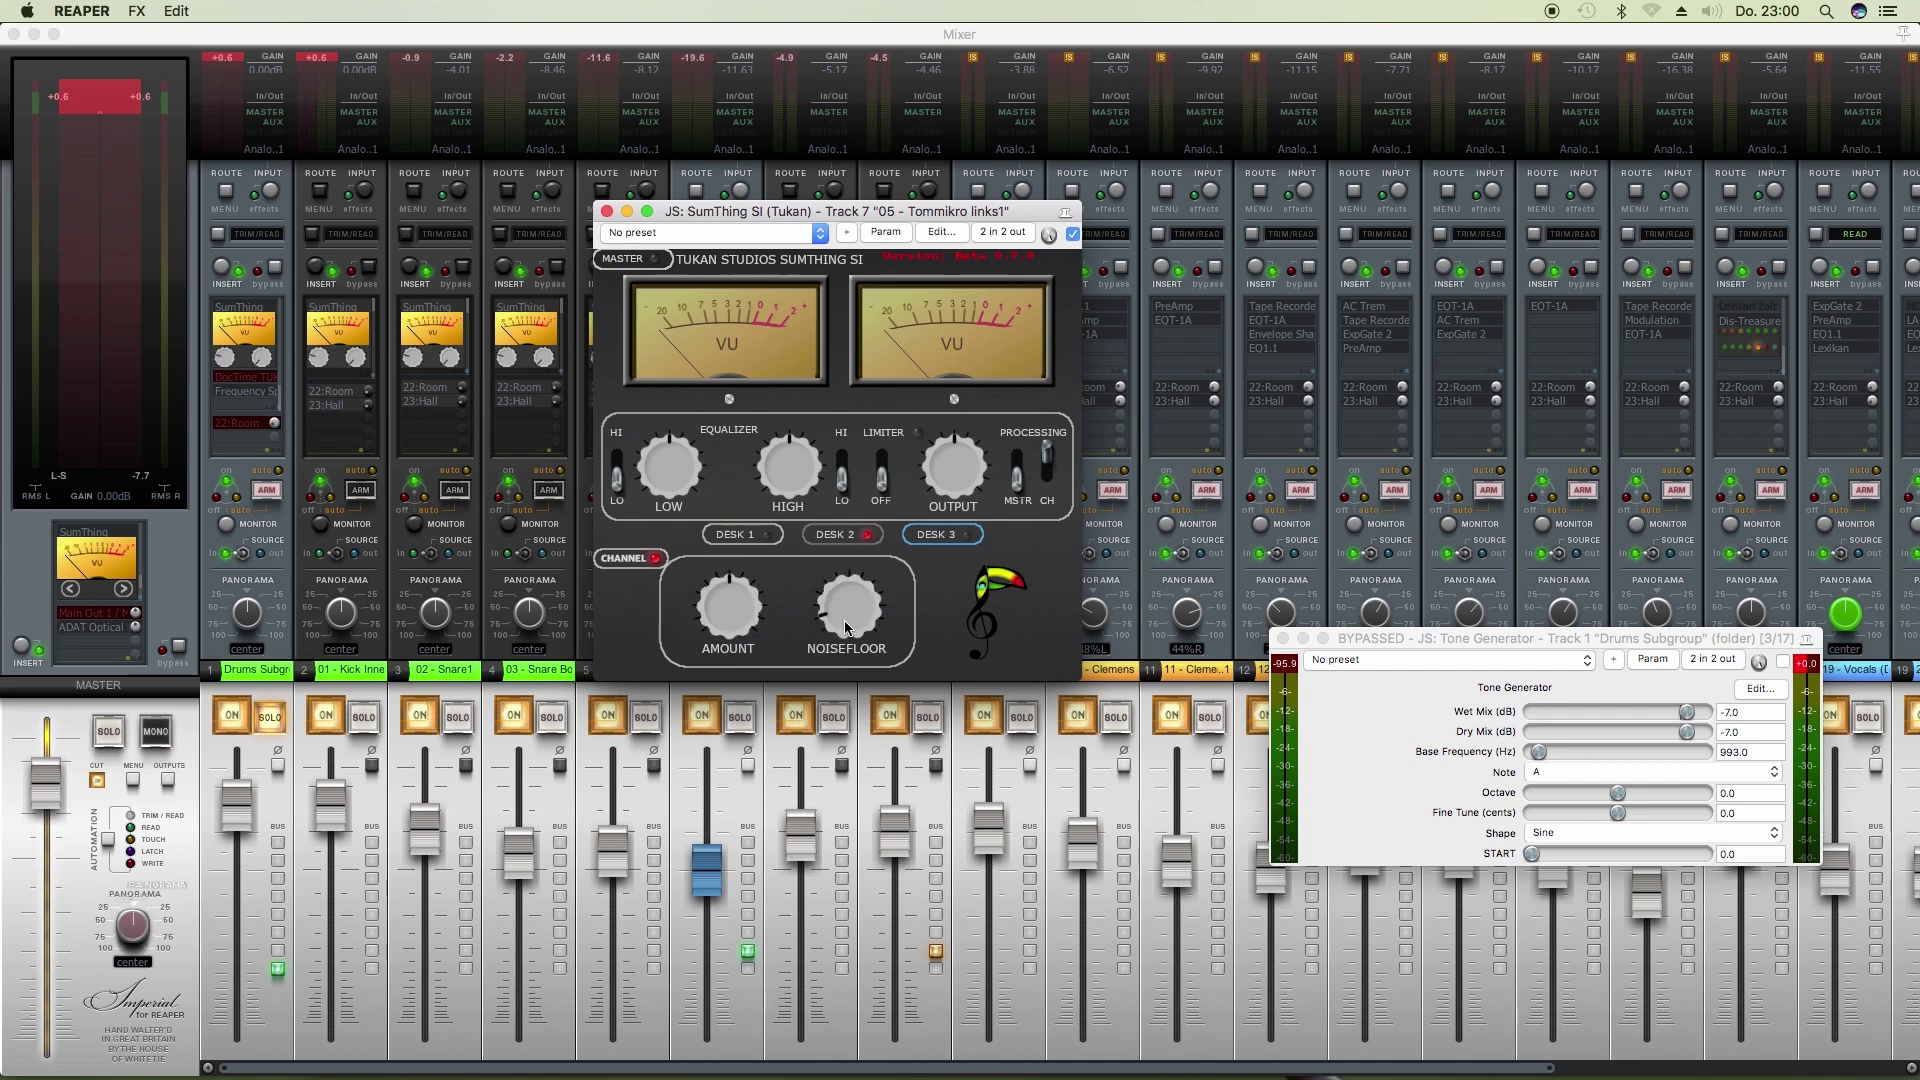
{"action": "left_click", "coordinate": [1017, 468]}
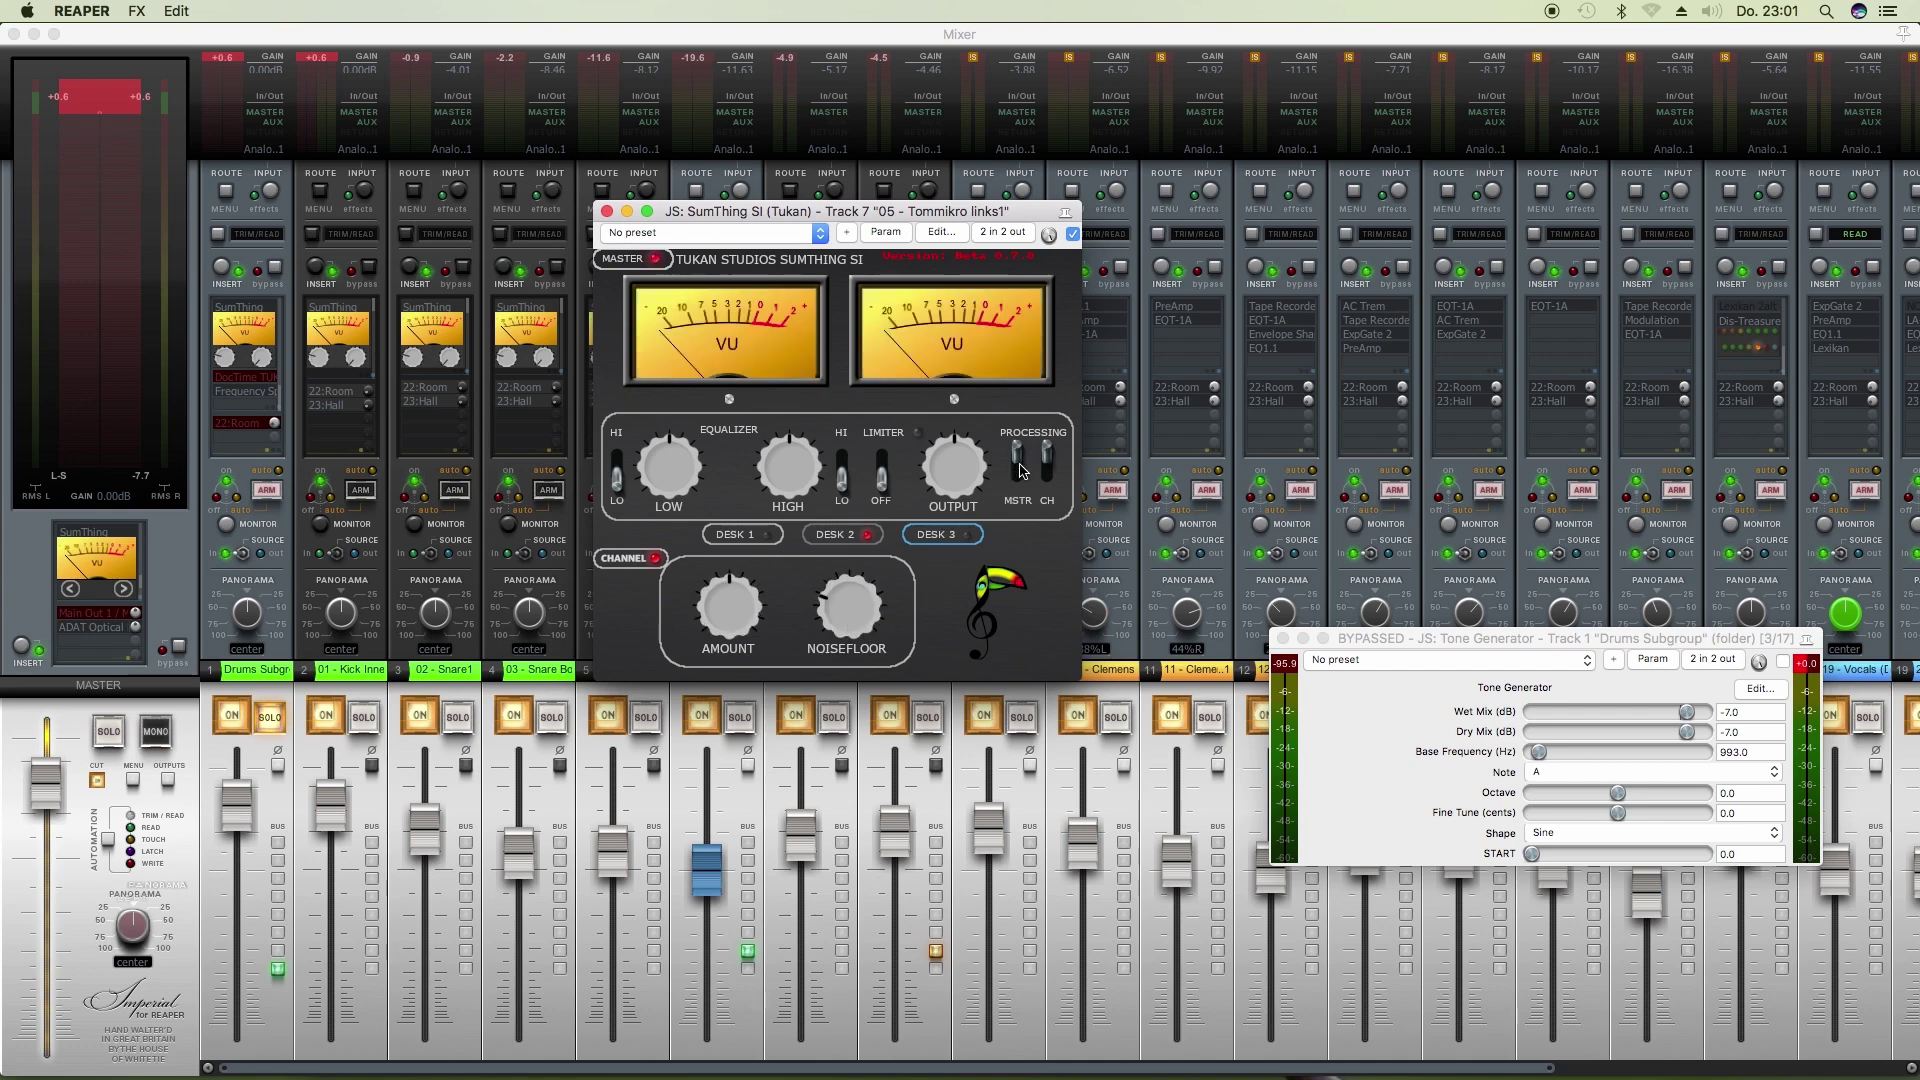
{"action": "left_click", "coordinate": [1046, 470]}
{"action": "left_click", "coordinate": [1015, 468]}
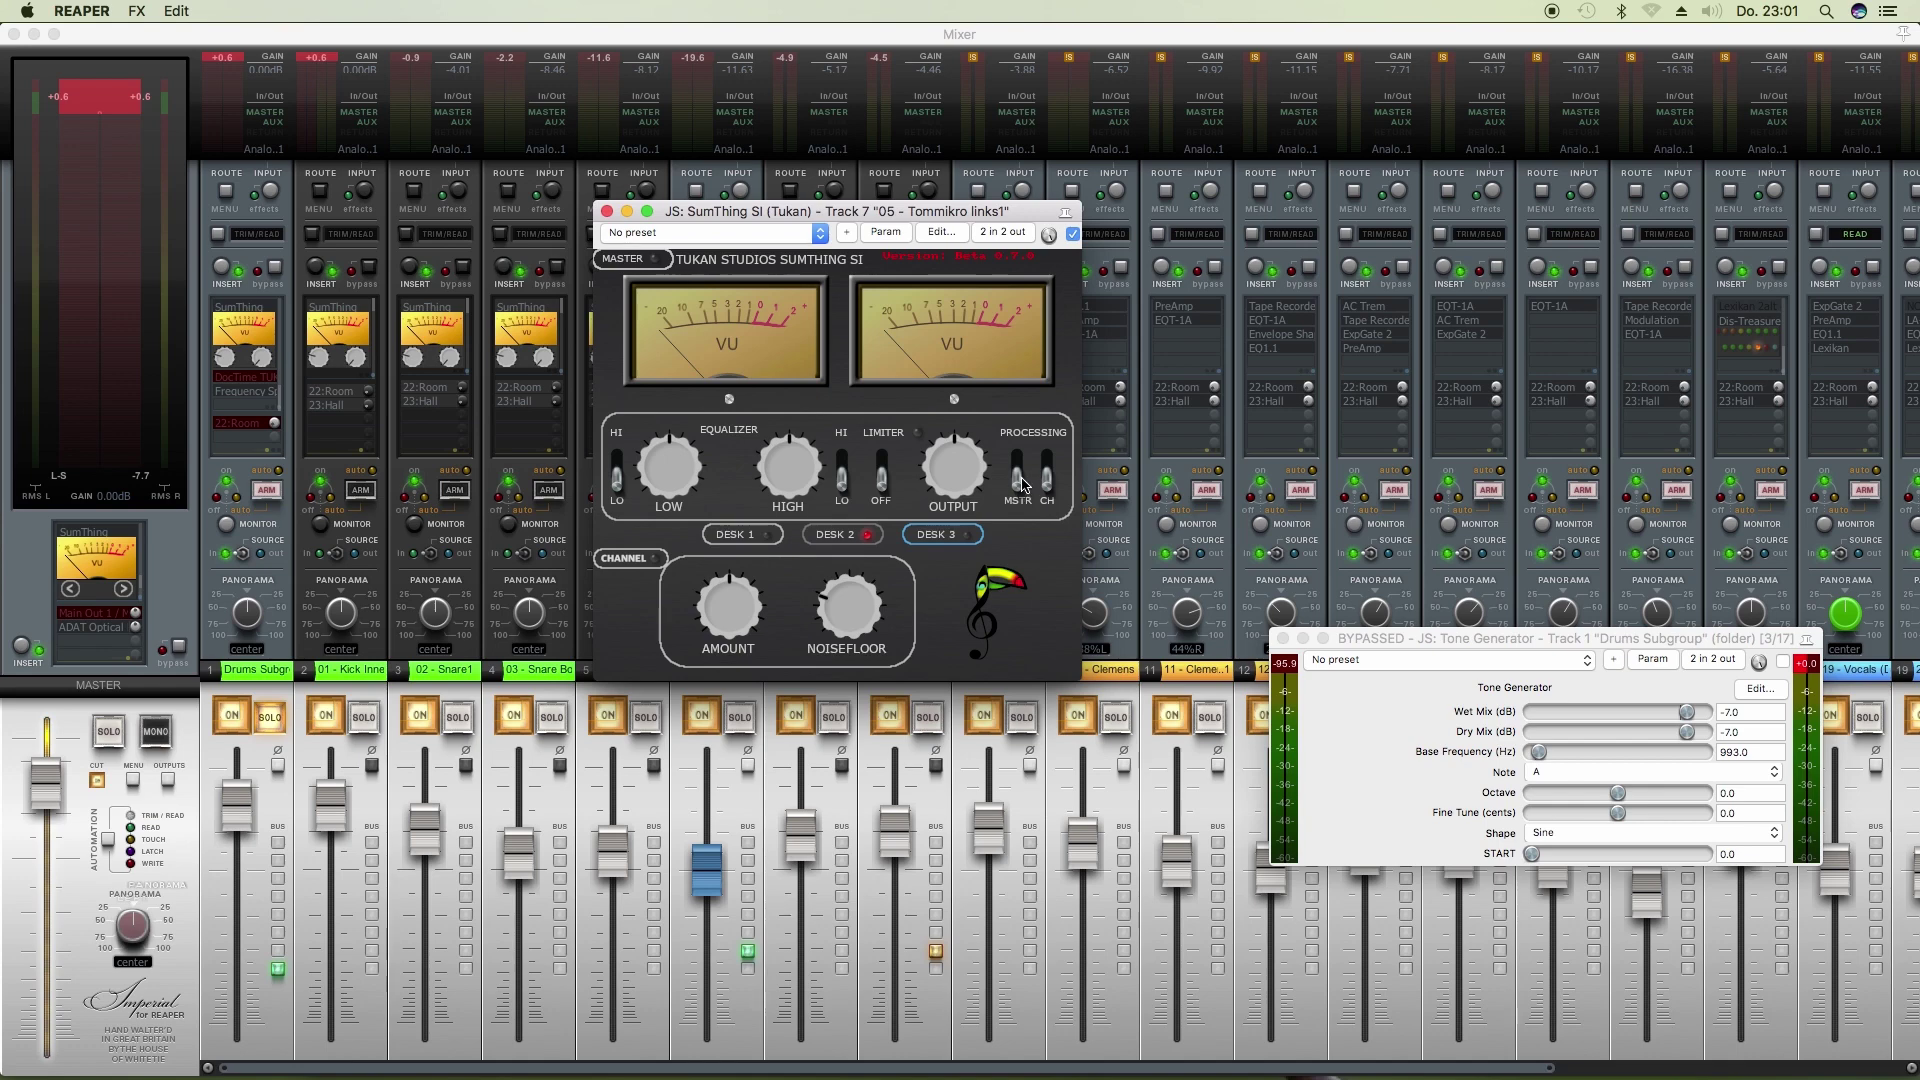
{"action": "left_click", "coordinate": [1019, 478]}
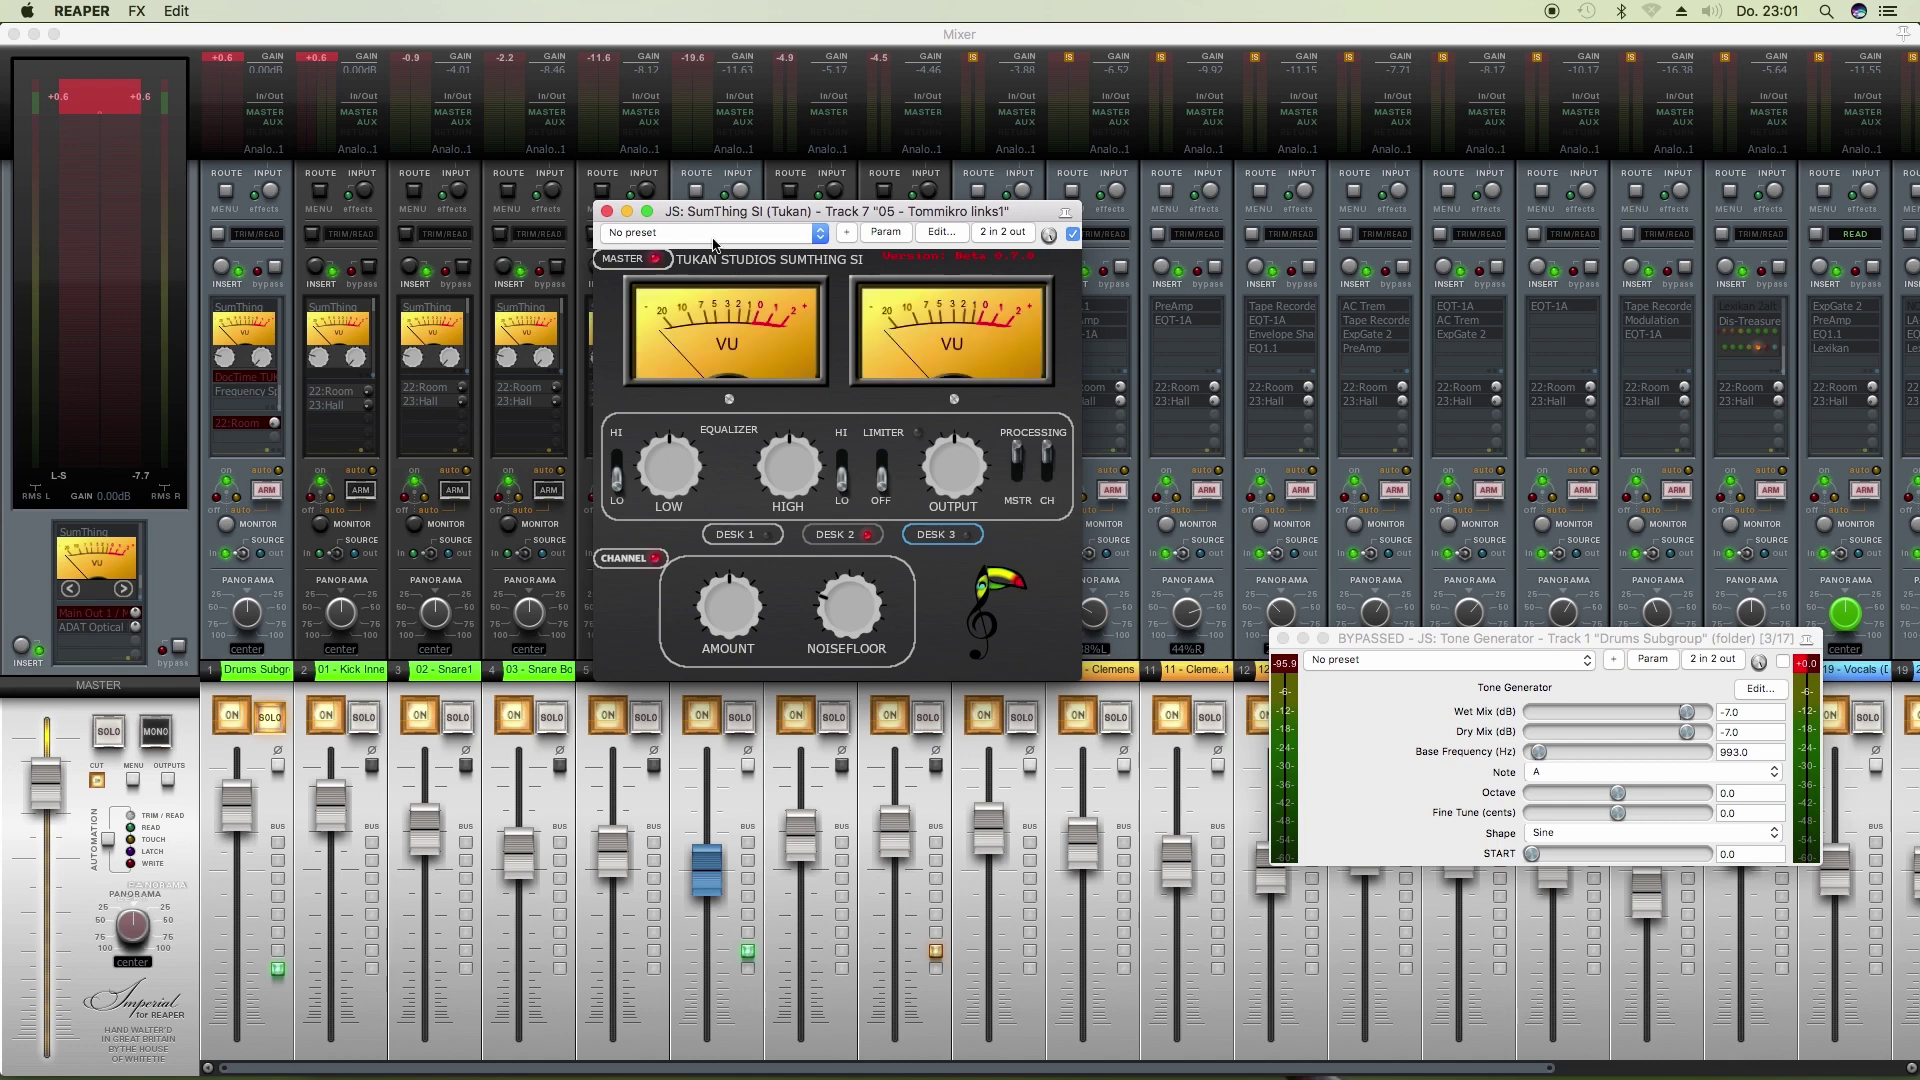